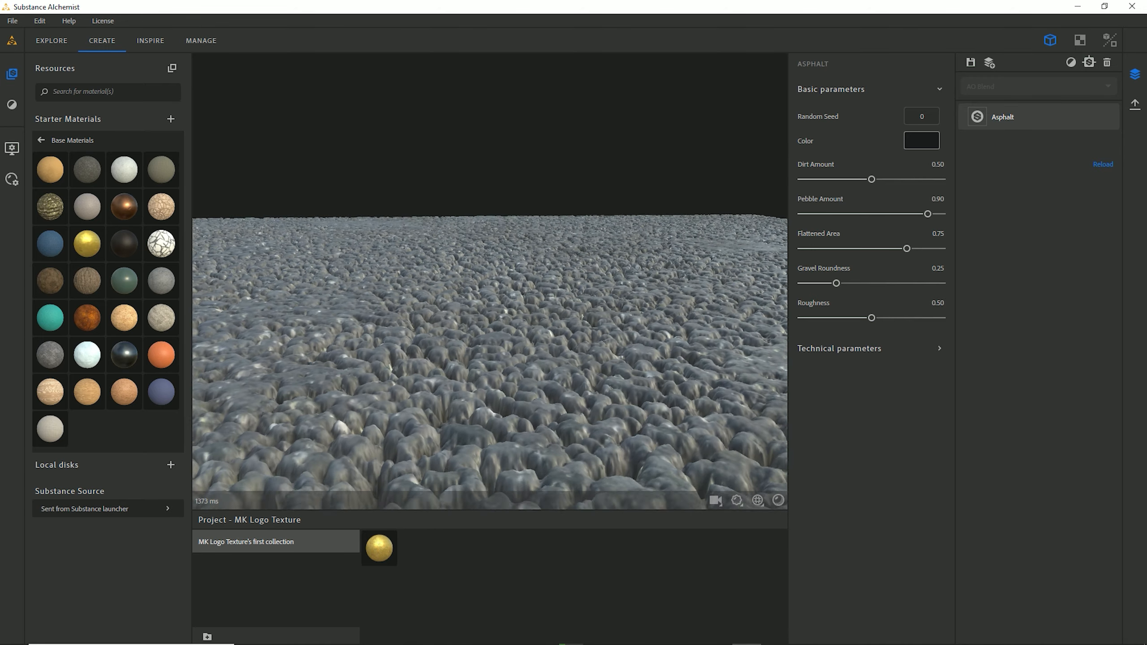
Step: Set the Asphalt material's Height Range to 0.09 in its technical parameters
scroll(490, 280, down, 5)
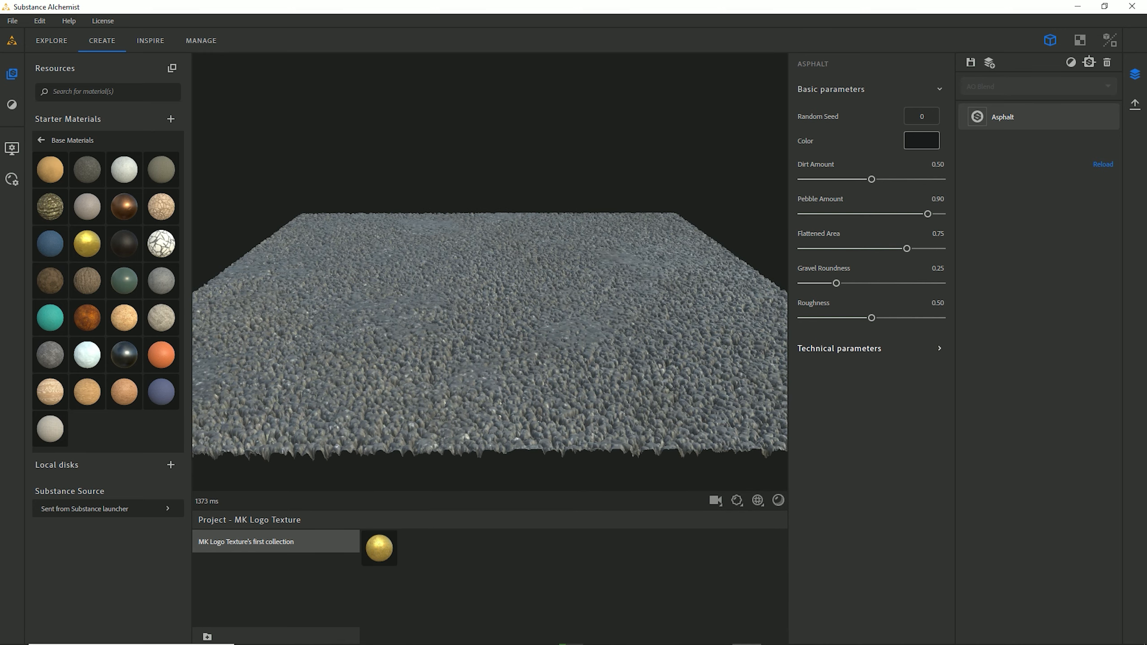
click(839, 347)
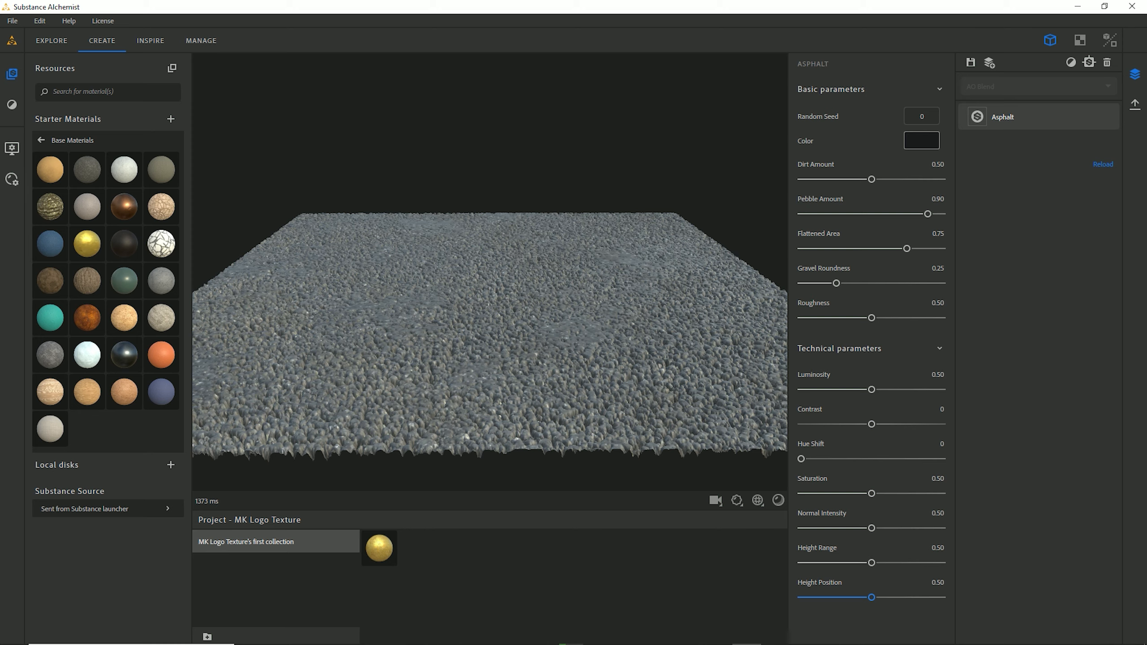
drag(872, 598, 802, 562)
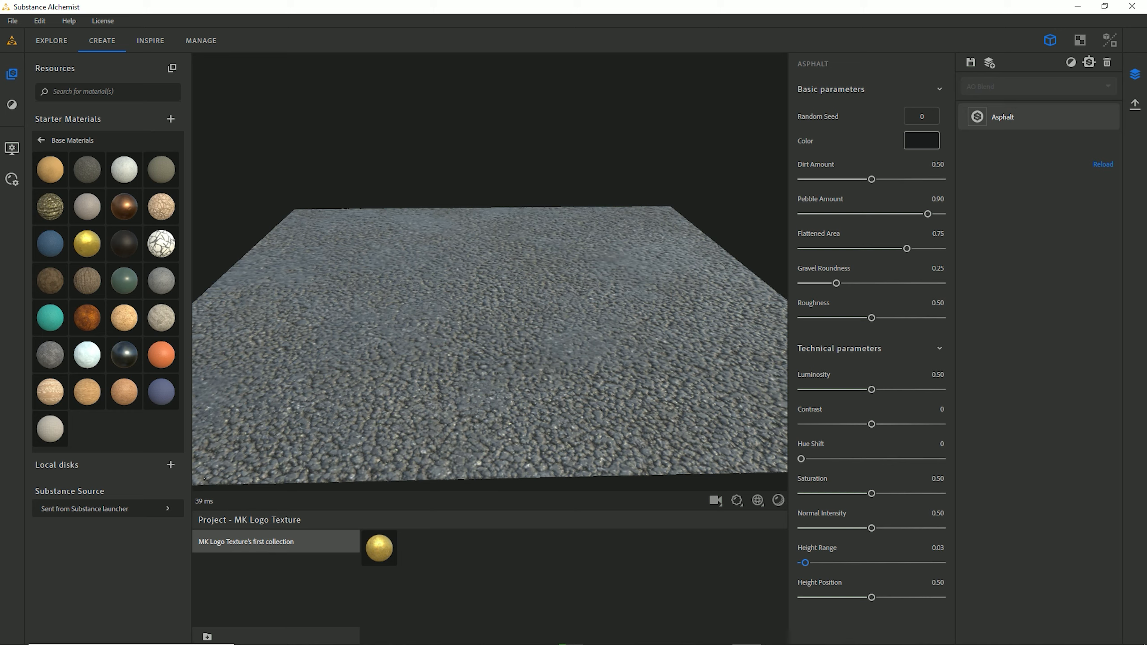
drag(806, 563, 813, 563)
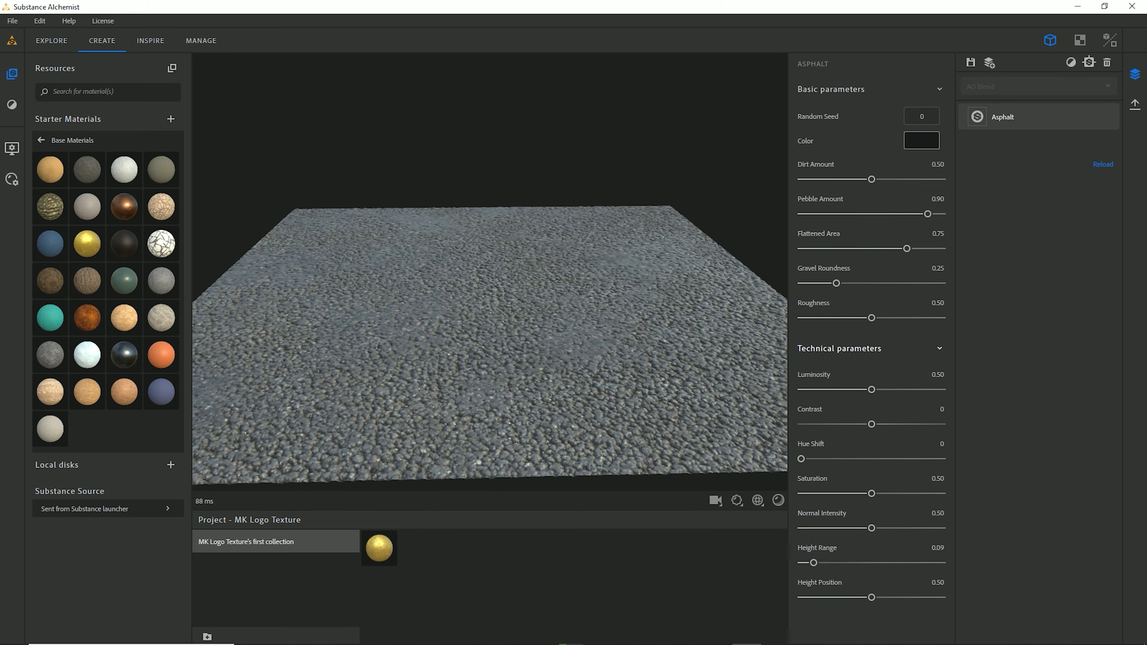
Step: Set the Asphalt's Gravel Roundness to 0, Pebble Amount to 0.49, Dirt Amount to 0.77 and Flattened Area to 1
drag(836, 283, 802, 283)
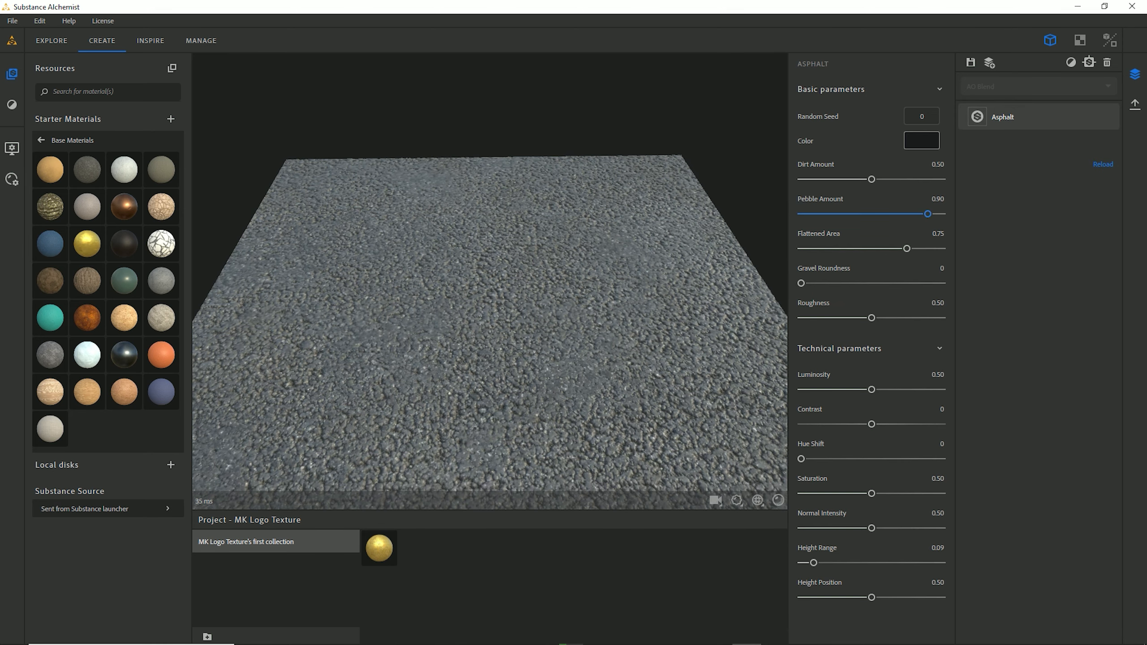
drag(927, 213, 909, 179)
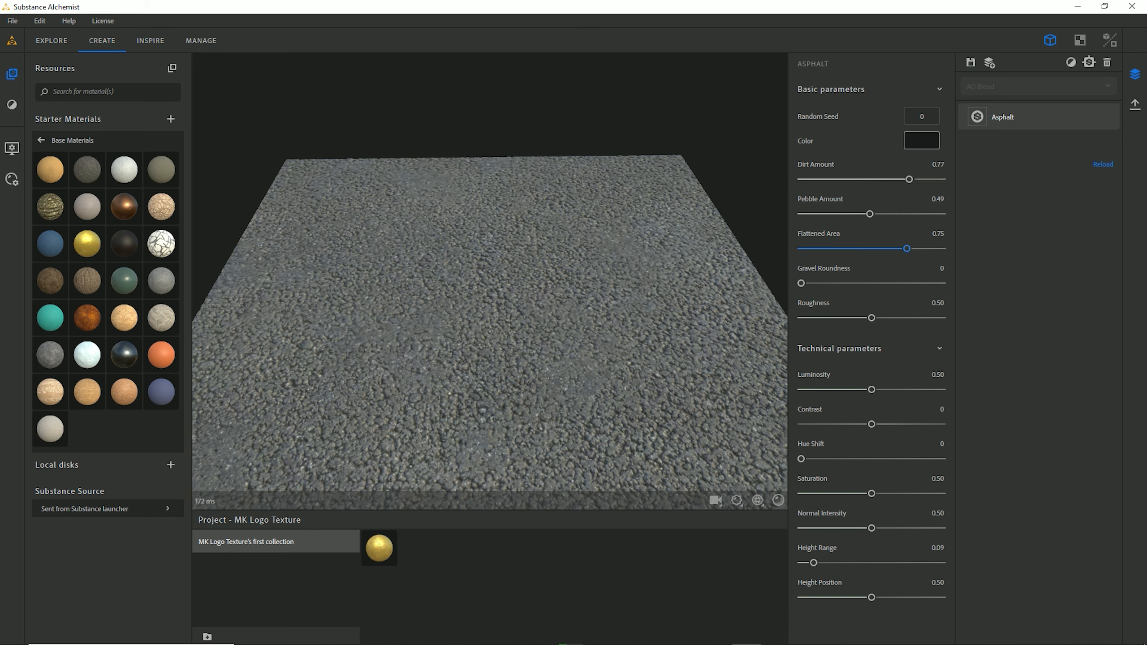
drag(907, 248, 941, 248)
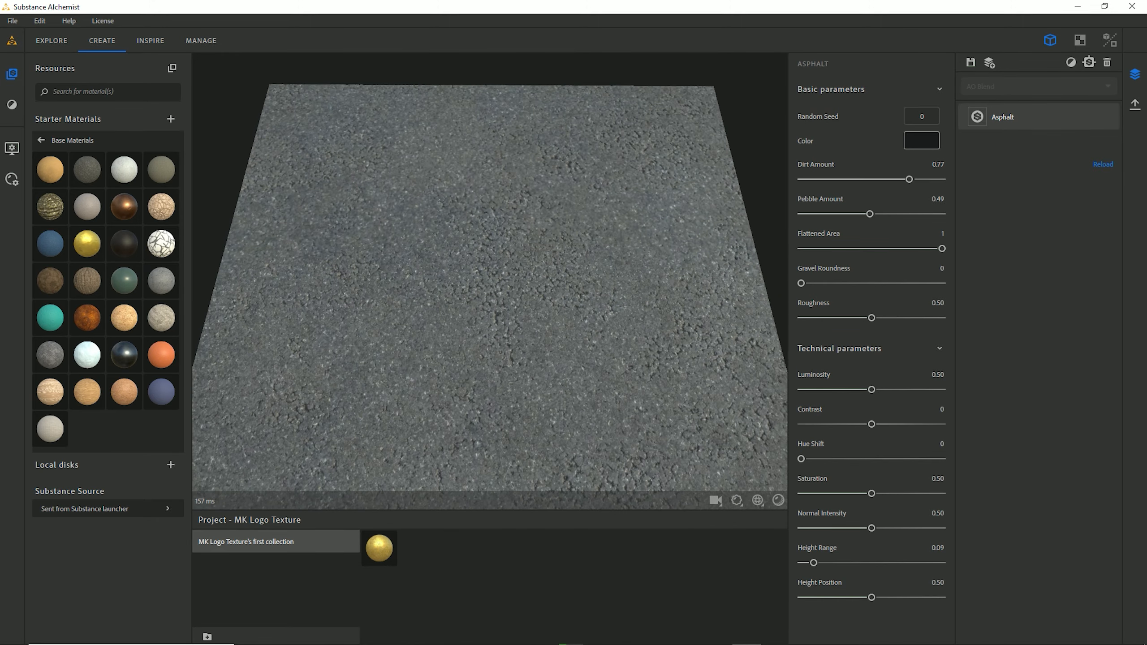
Step: Raise the Asphalt's Height Range to 0.26 for deeper surface relief
scroll(490, 281, up, 5)
mouse_move(490, 308)
mouse_down()
mouse_move(490, 217)
mouse_move(488, 312)
mouse_move(488, 293)
mouse_up()
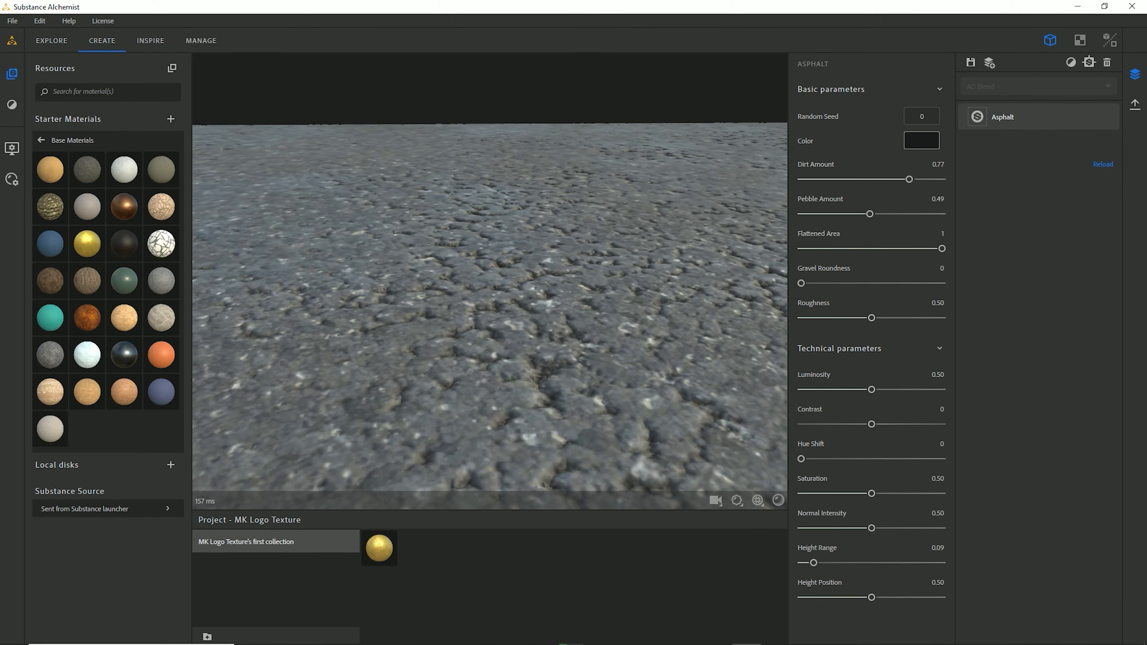
scroll(491, 281, down, 5)
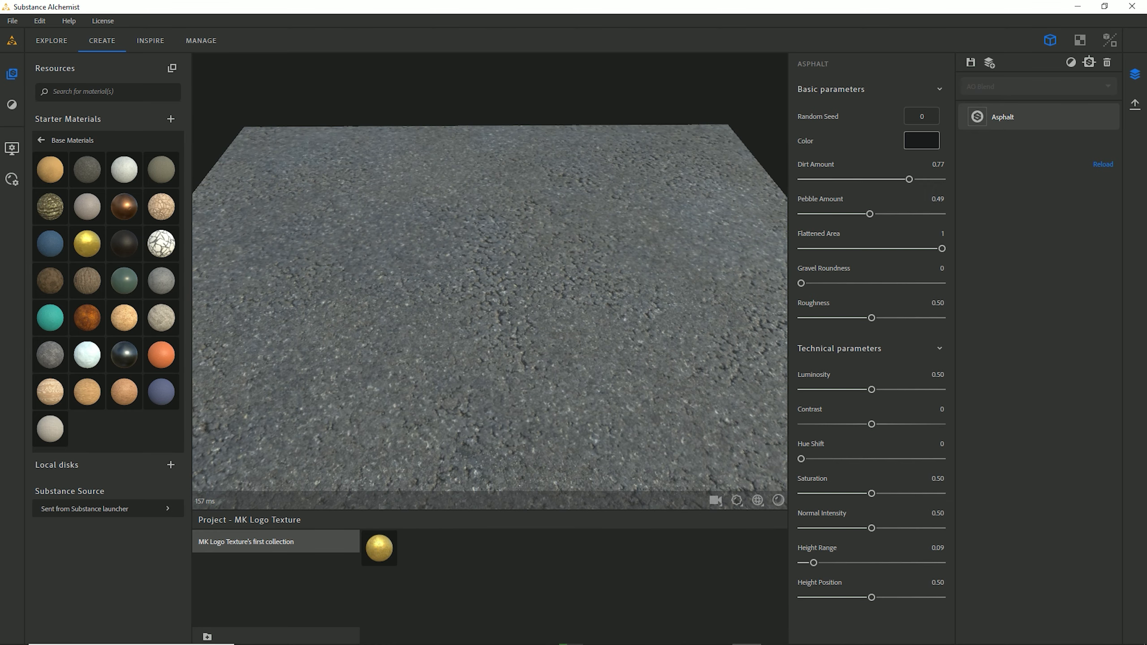
drag(814, 562, 823, 563)
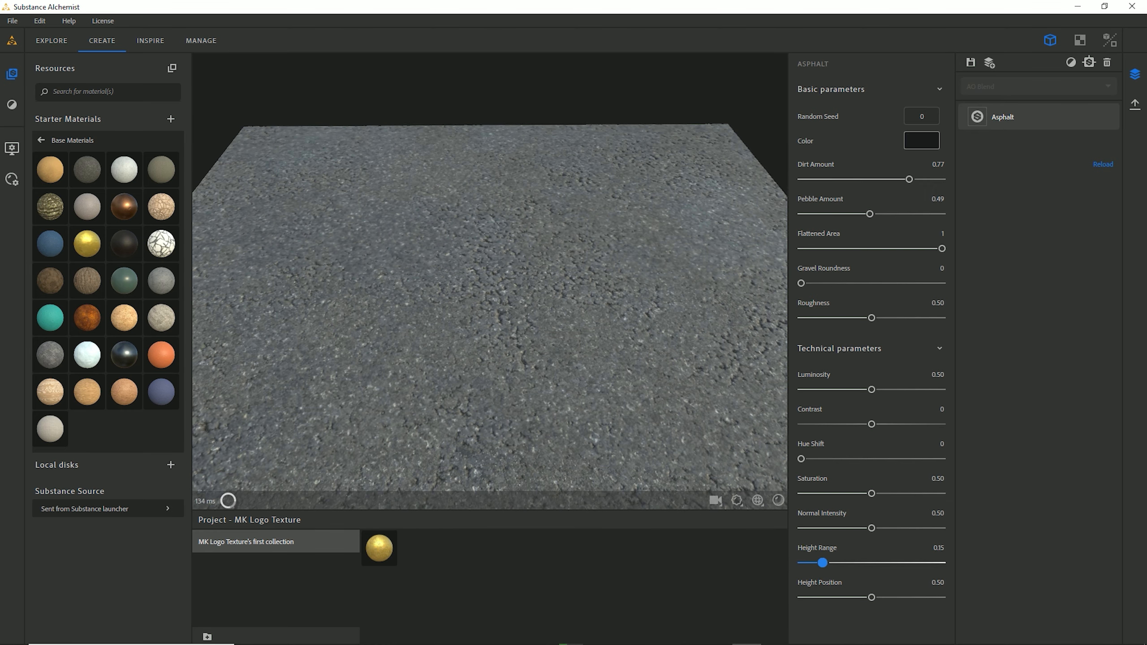
mouse_move(490, 325)
mouse_down()
mouse_move(491, 253)
mouse_move(490, 321)
mouse_up()
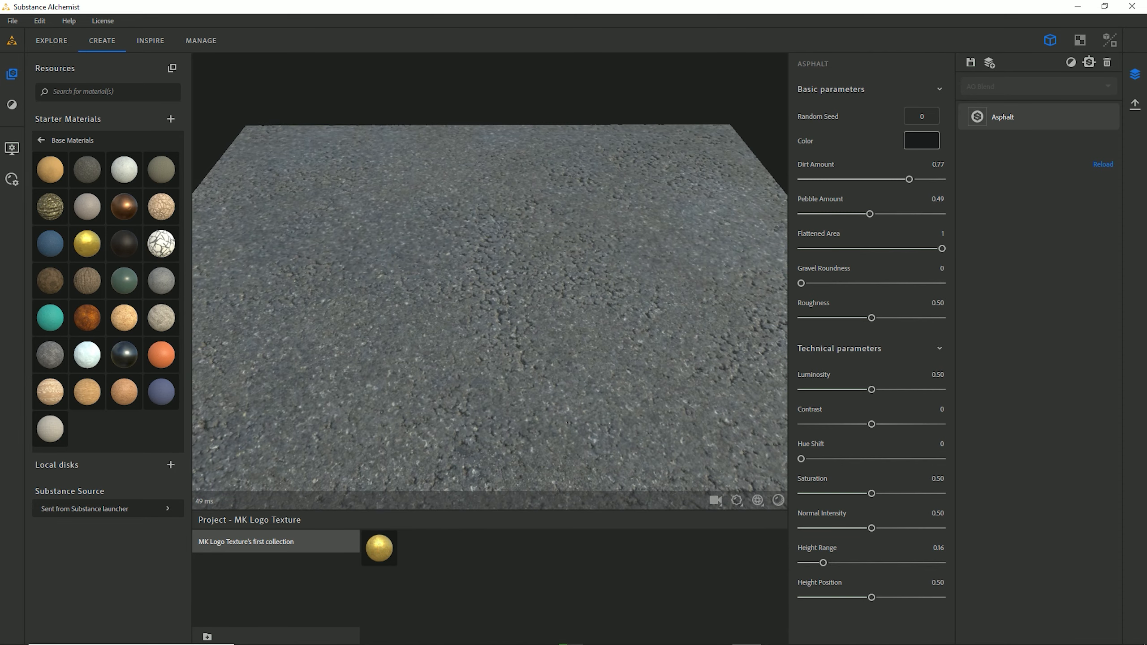
mouse_move(490, 280)
mouse_down()
mouse_move(491, 362)
mouse_move(492, 273)
mouse_up()
scroll(490, 284, up, 2)
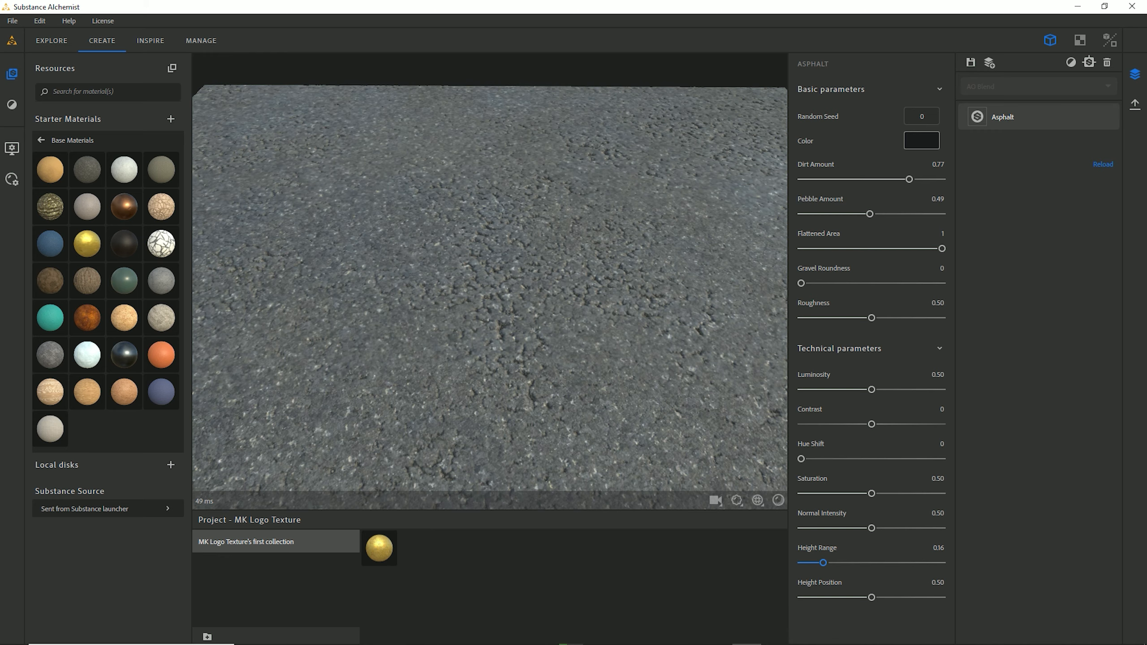
drag(823, 563, 838, 563)
Step: Examine the asphalt surface's relief up close, at a low angle and from a distance
drag(490, 325, 478, 280)
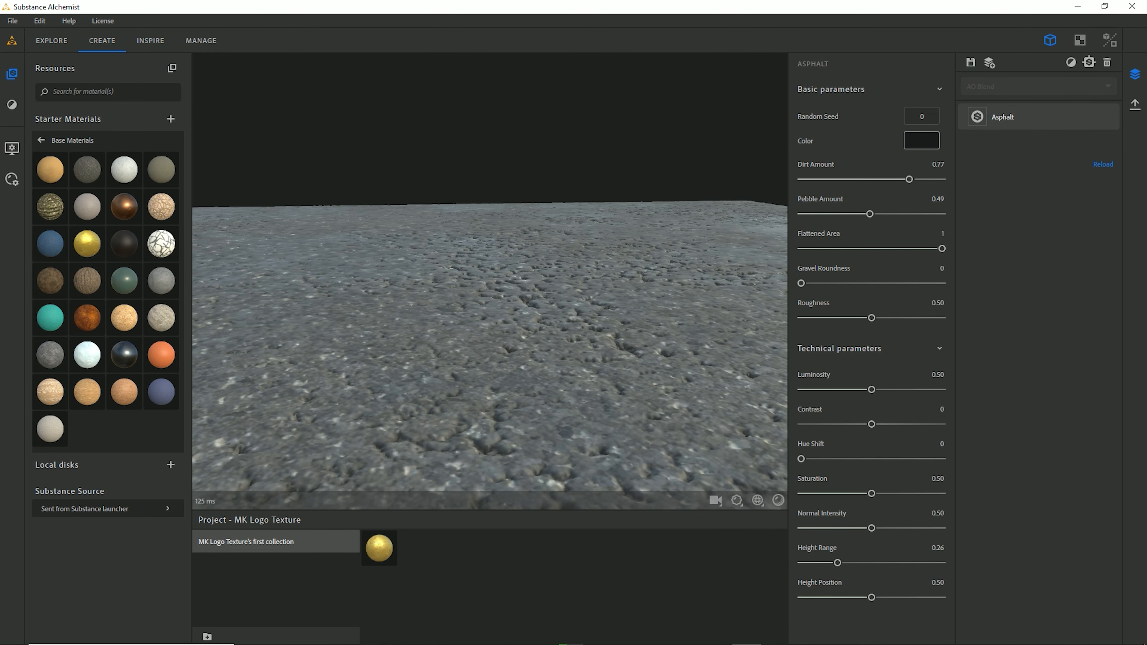
scroll(490, 281, up, 2)
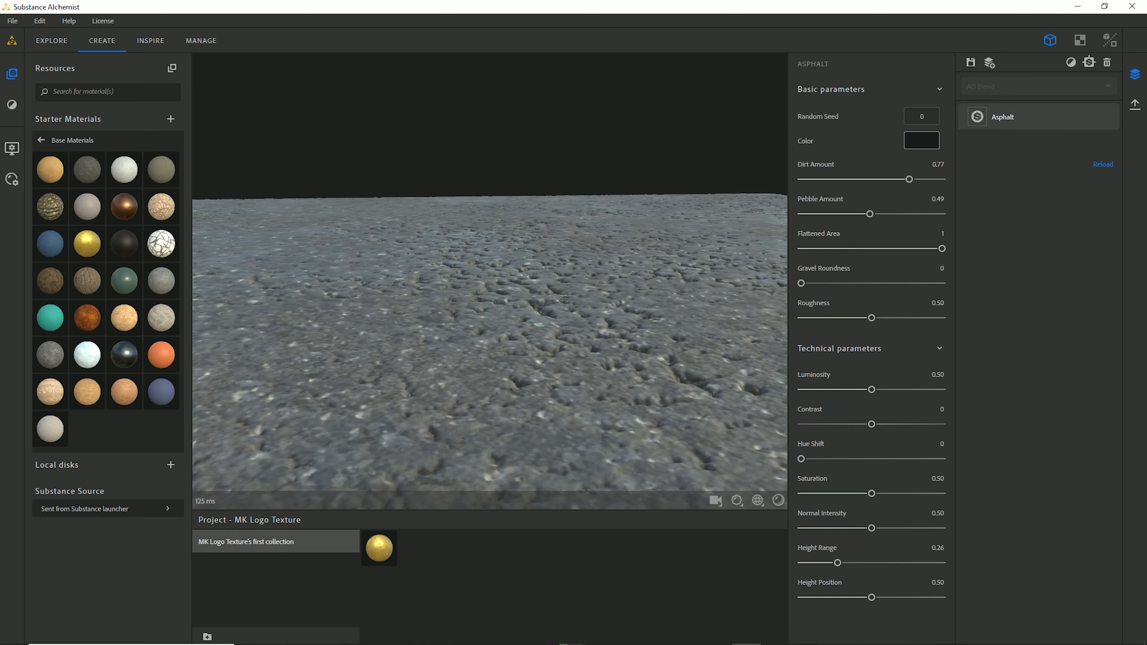
scroll(490, 281, down, 3)
drag(490, 281, 490, 315)
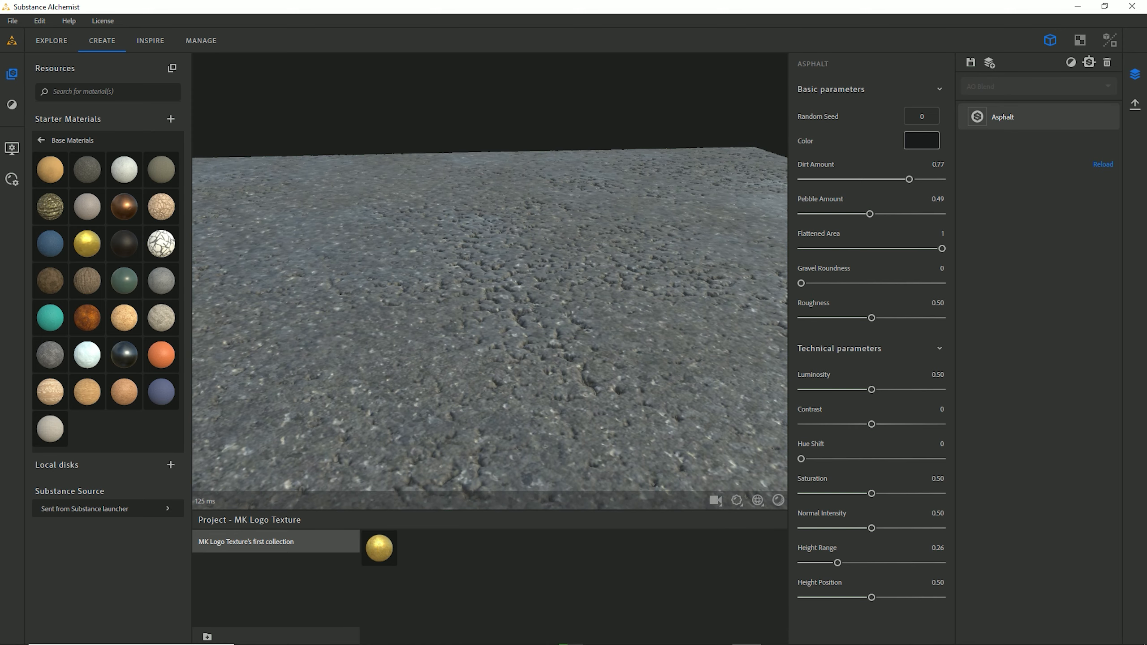
scroll(490, 281, up, 1)
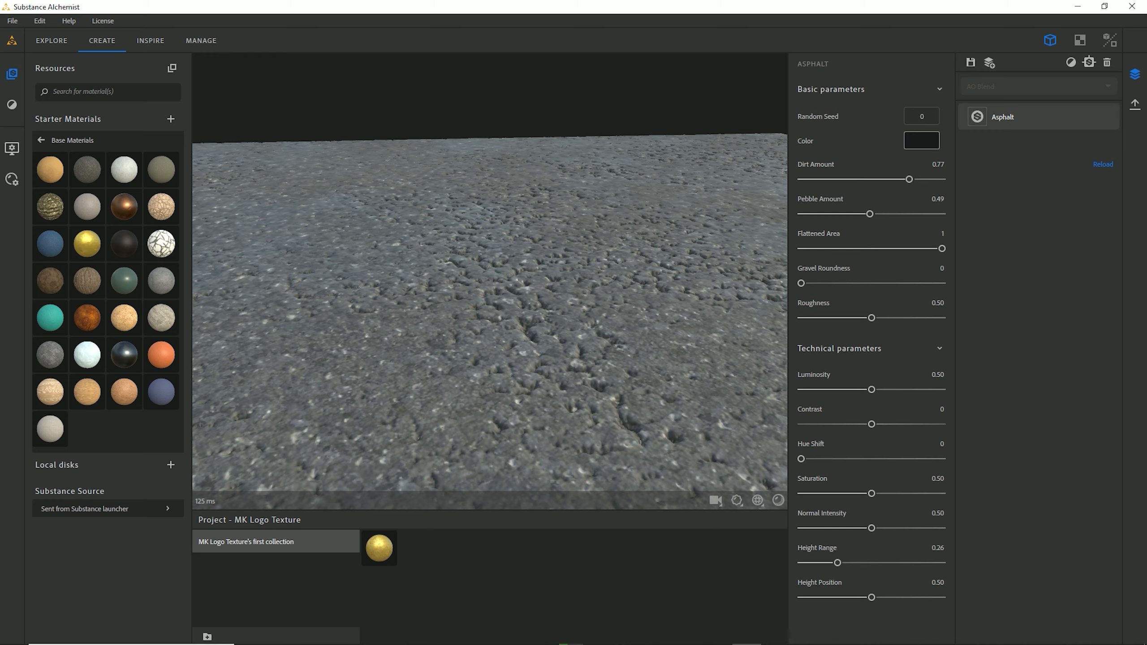
scroll(491, 281, down, 1)
drag(490, 281, 477, 312)
scroll(490, 312, down, 3)
scroll(490, 281, down, 4)
scroll(491, 253, up, 3)
scroll(491, 280, down, 3)
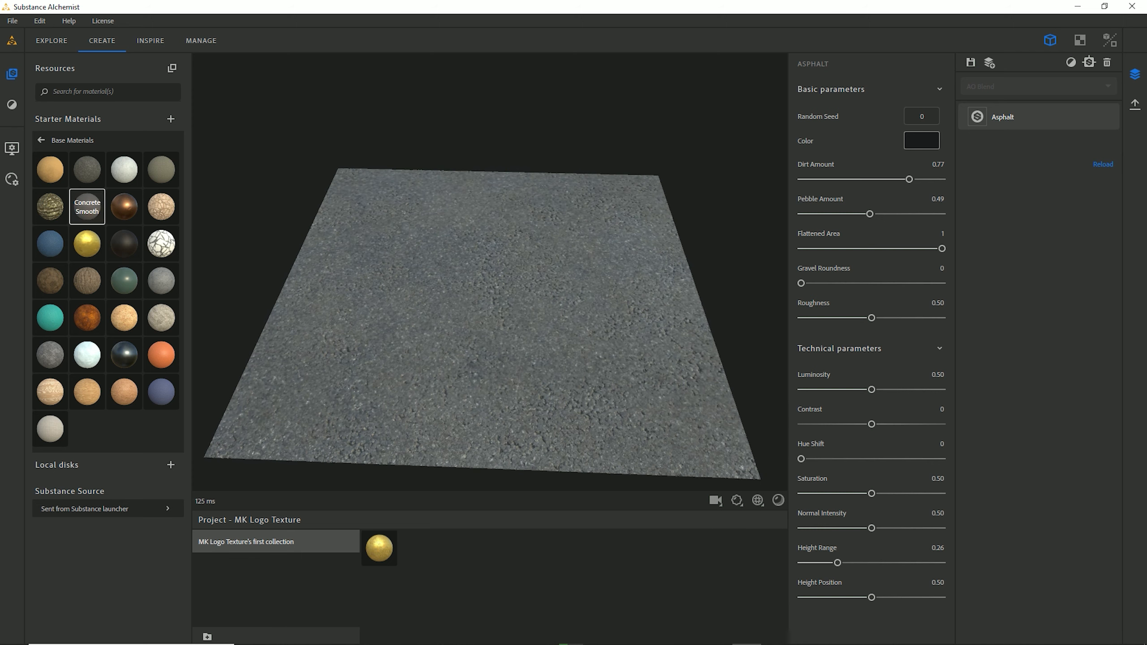
drag(490, 281, 518, 278)
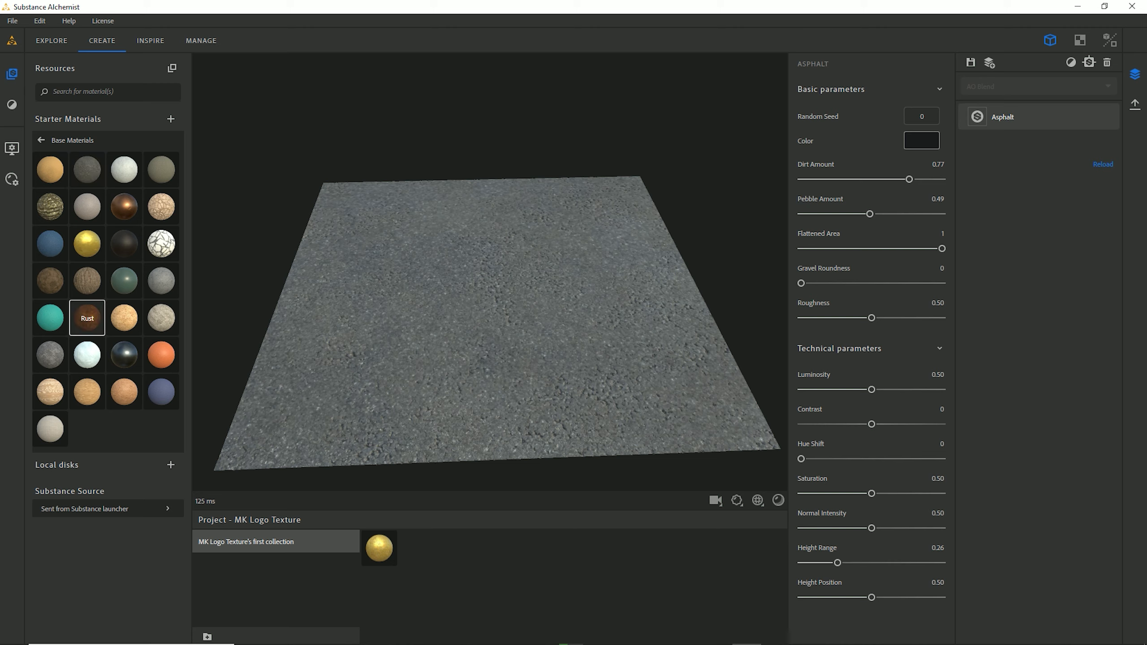
Step: Add the Rust base material as a layer above Asphalt and check how it blends into the surface
click(87, 318)
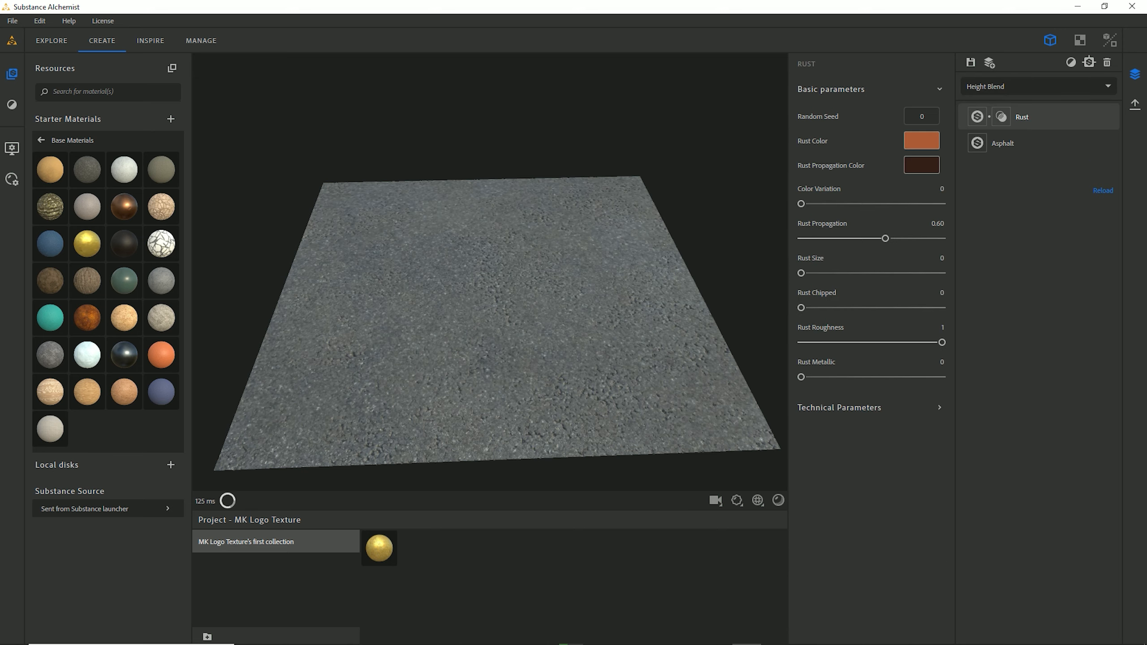
drag(497, 289, 483, 258)
scroll(483, 258, up, 8)
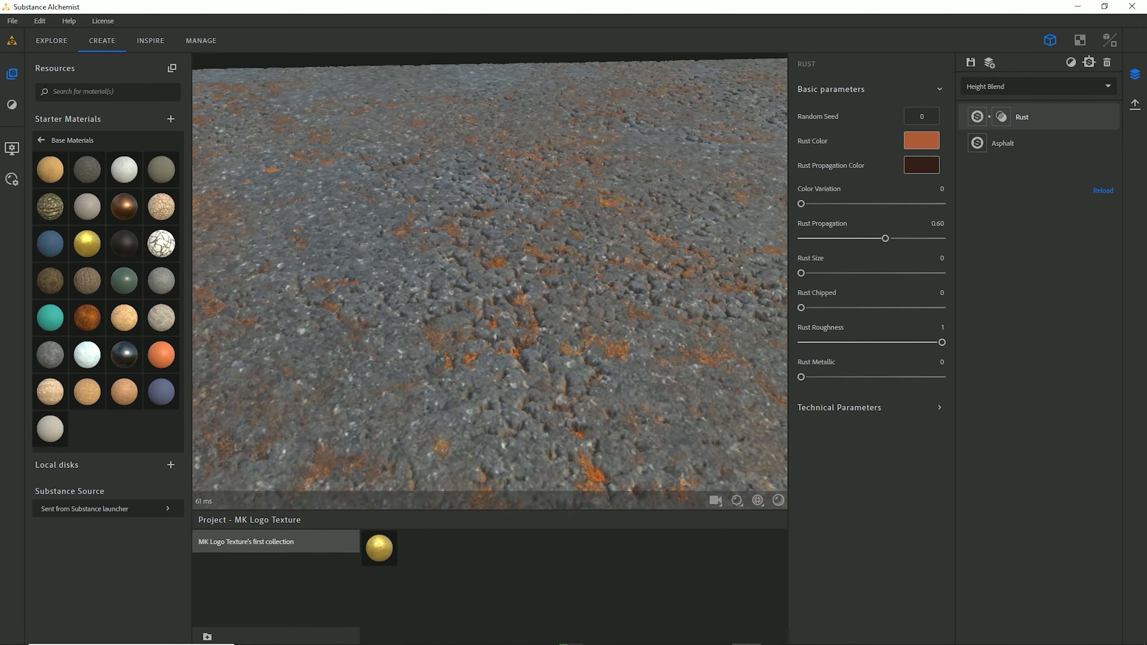
scroll(490, 280, down, 10)
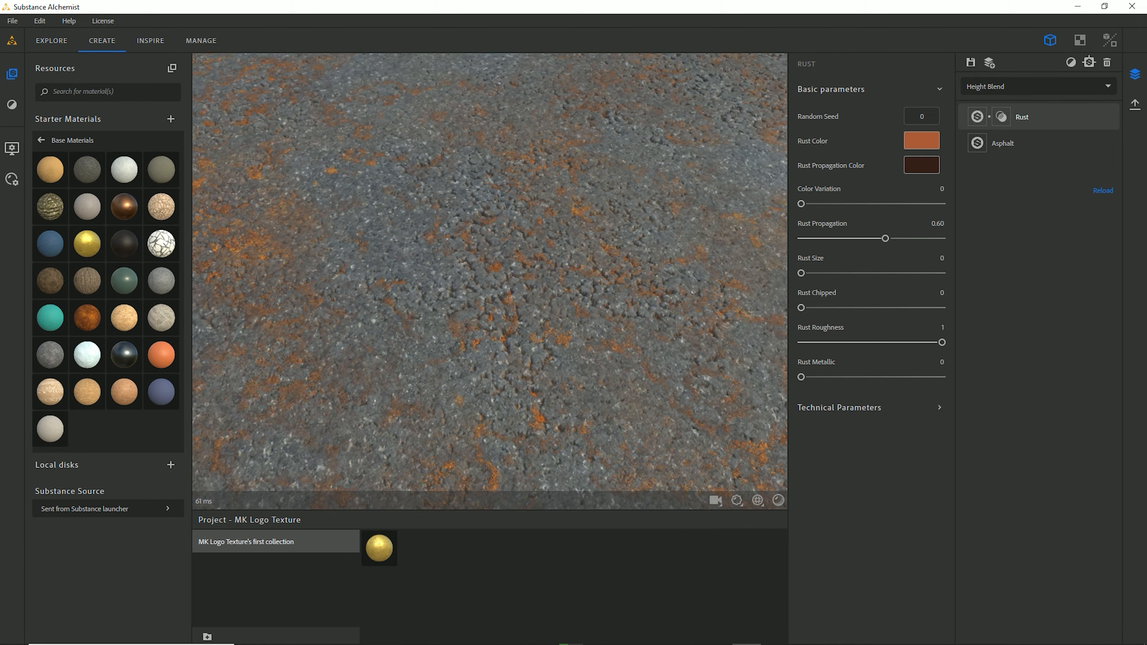
scroll(490, 280, down, 2)
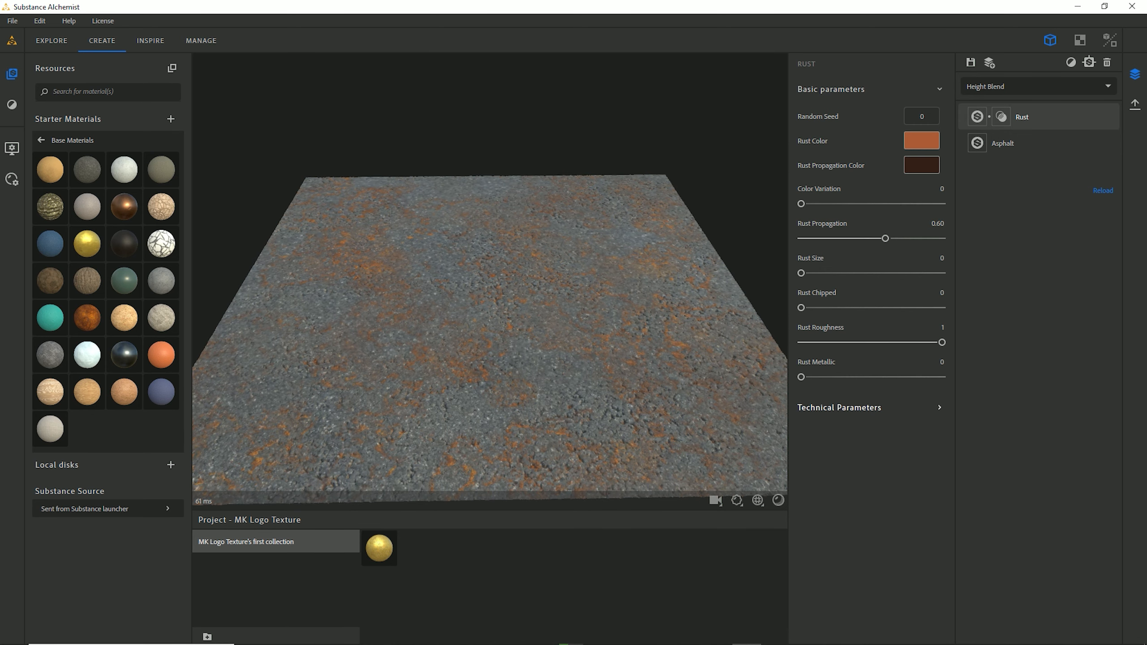
Step: Set the Rust layer's Height Position to 0.48 in its technical parameters
click(840, 408)
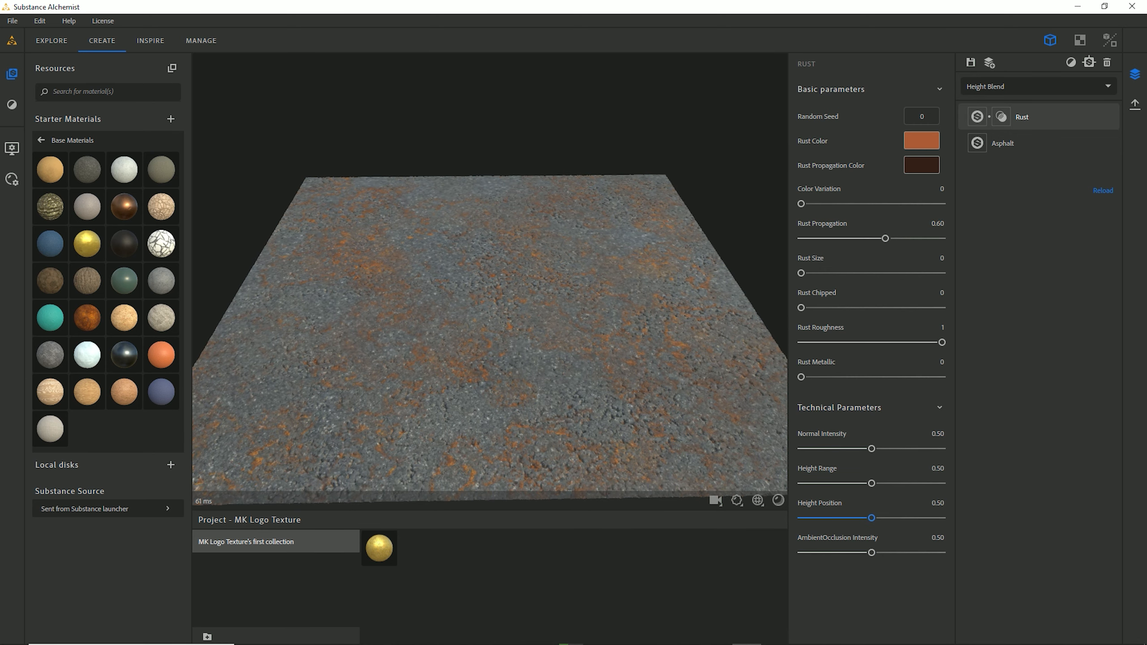
drag(872, 519, 942, 518)
mouse_move(606, 294)
mouse_down()
mouse_move(605, 204)
mouse_move(606, 289)
mouse_up()
drag(942, 518, 875, 518)
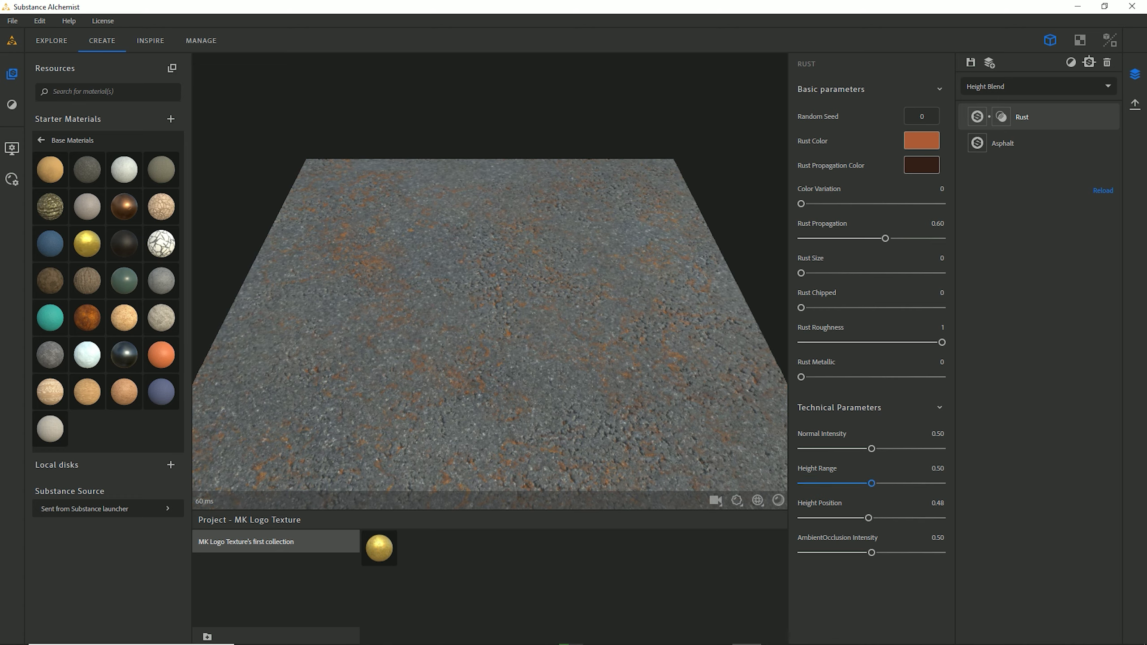
Step: Darken the Rust layer's Rust Color to the brown #5d2f1c
drag(600, 280, 612, 303)
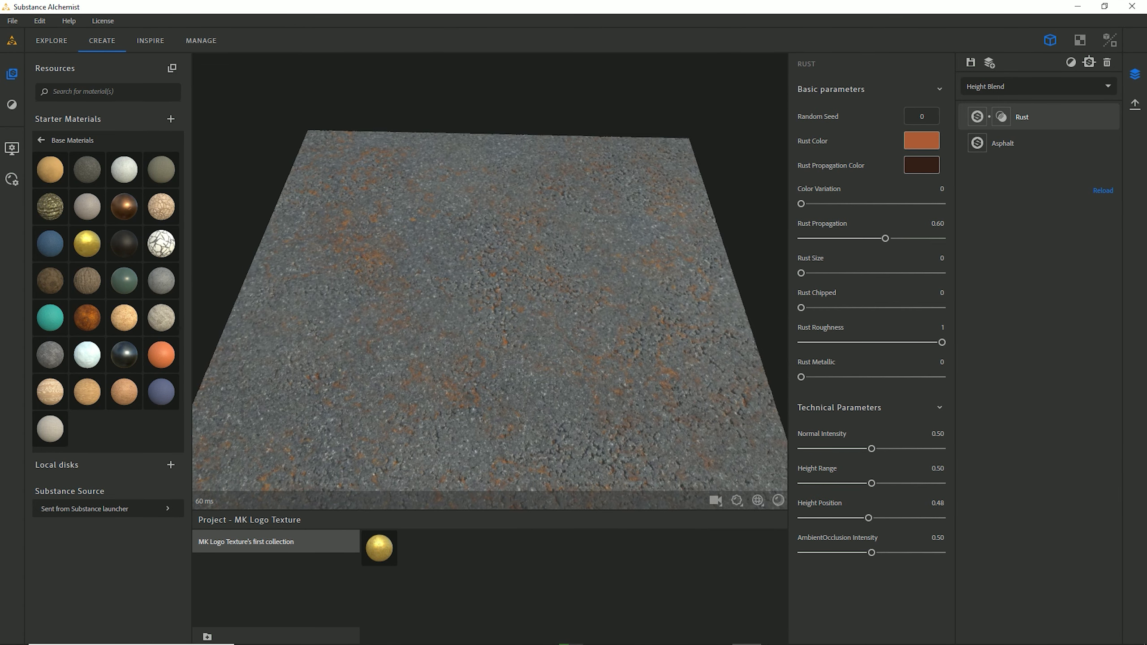
scroll(538, 289, up, 4)
drag(537, 289, 578, 271)
scroll(537, 290, up, 4)
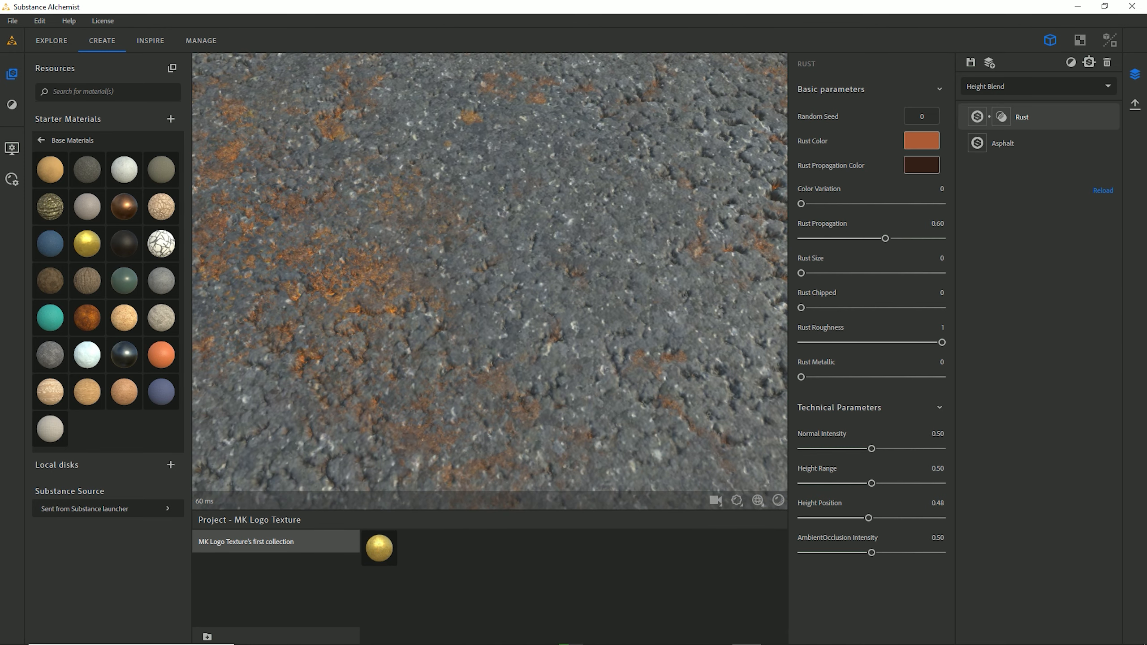
click(921, 141)
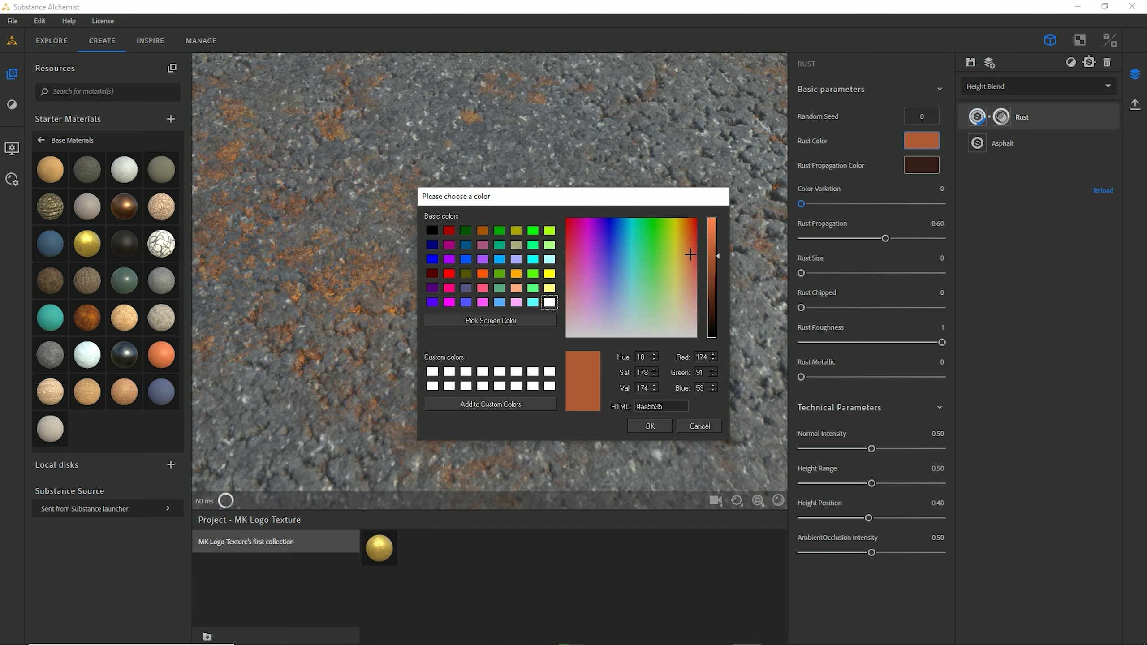
drag(714, 257, 713, 294)
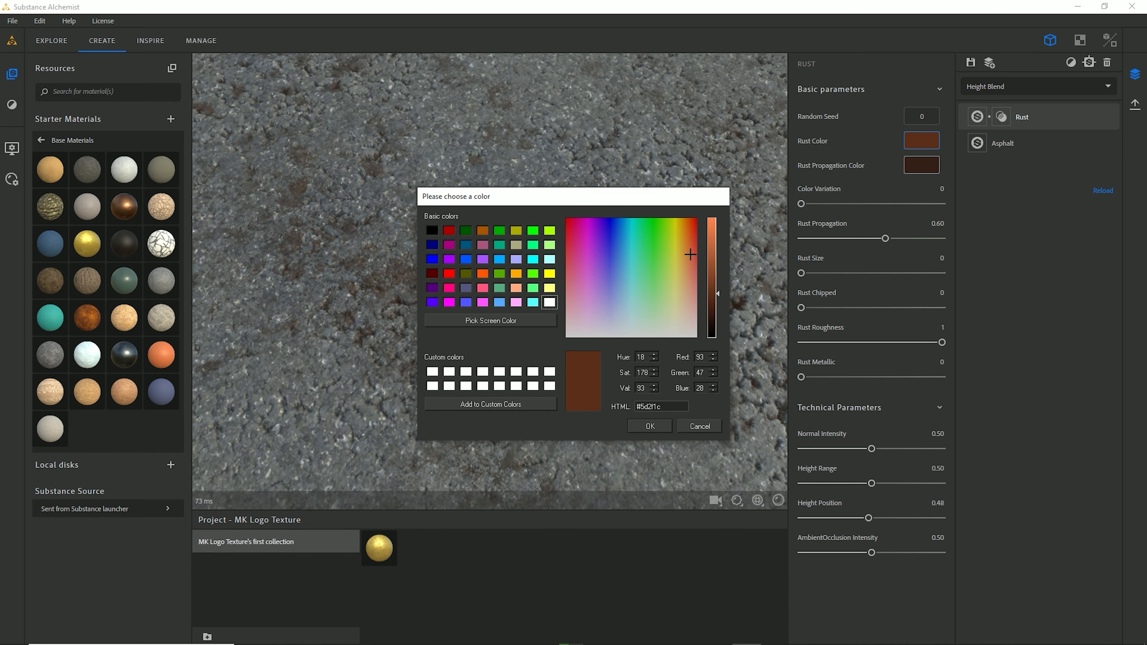
click(649, 426)
Step: Examine the dark rust patches across the asphalt surface from close up and from a distance
scroll(490, 281, down, 5)
drag(490, 271, 478, 334)
middle_drag(519, 307, 452, 263)
scroll(490, 281, up, 5)
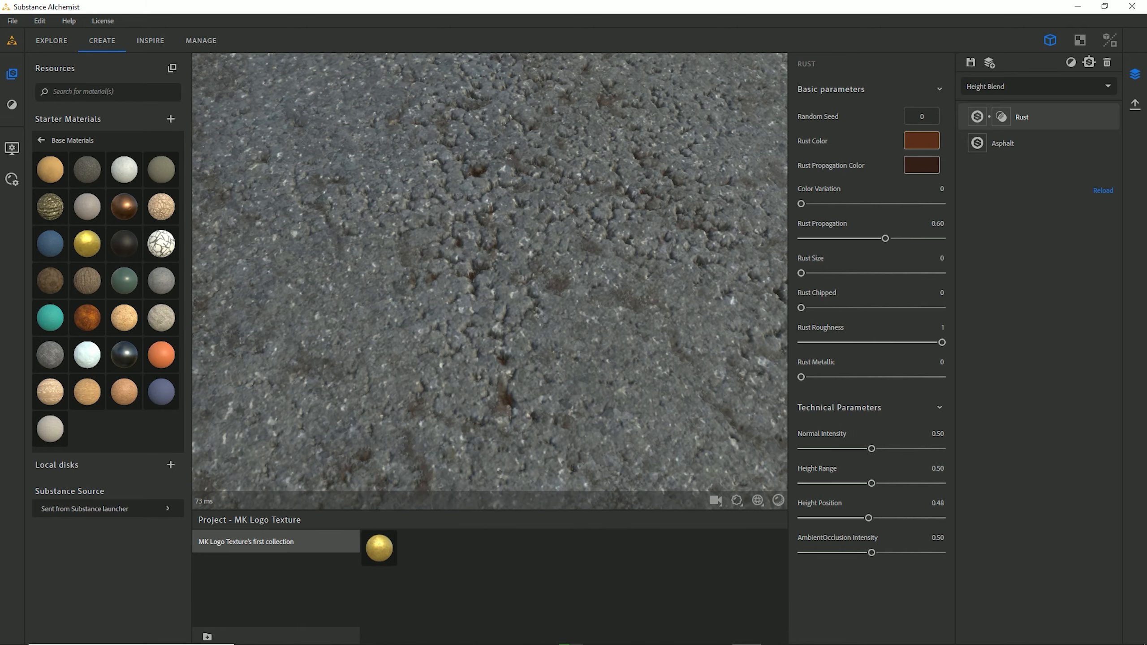
drag(490, 308, 503, 286)
scroll(490, 281, up, 4)
scroll(490, 281, down, 6)
scroll(491, 281, down, 5)
scroll(491, 281, up, 8)
scroll(490, 281, down, 4)
scroll(490, 281, down, 4)
scroll(490, 281, down, 4)
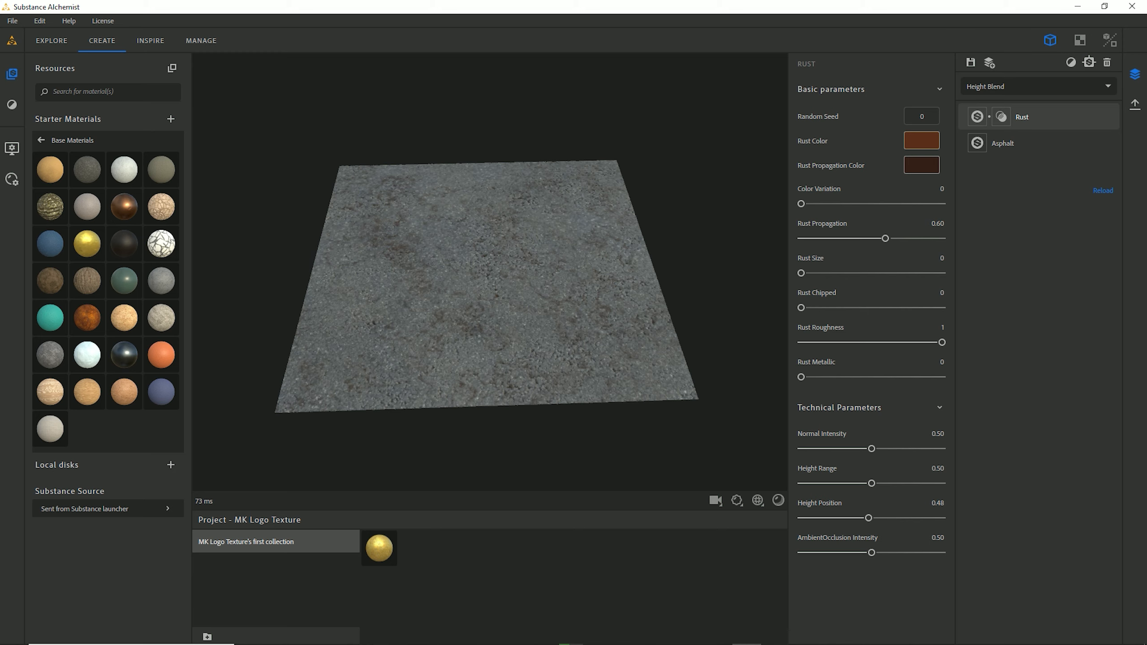
mouse_move(490, 289)
mouse_down()
mouse_move(513, 294)
mouse_move(493, 294)
mouse_up()
scroll(490, 281, up, 5)
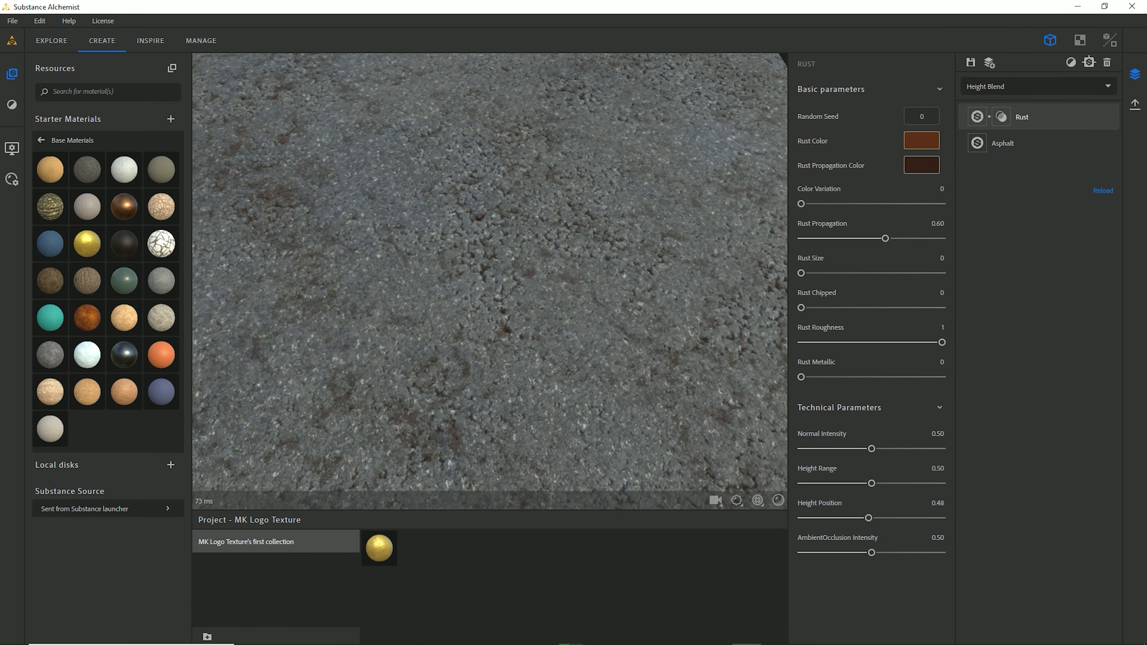
scroll(490, 281, down, 2)
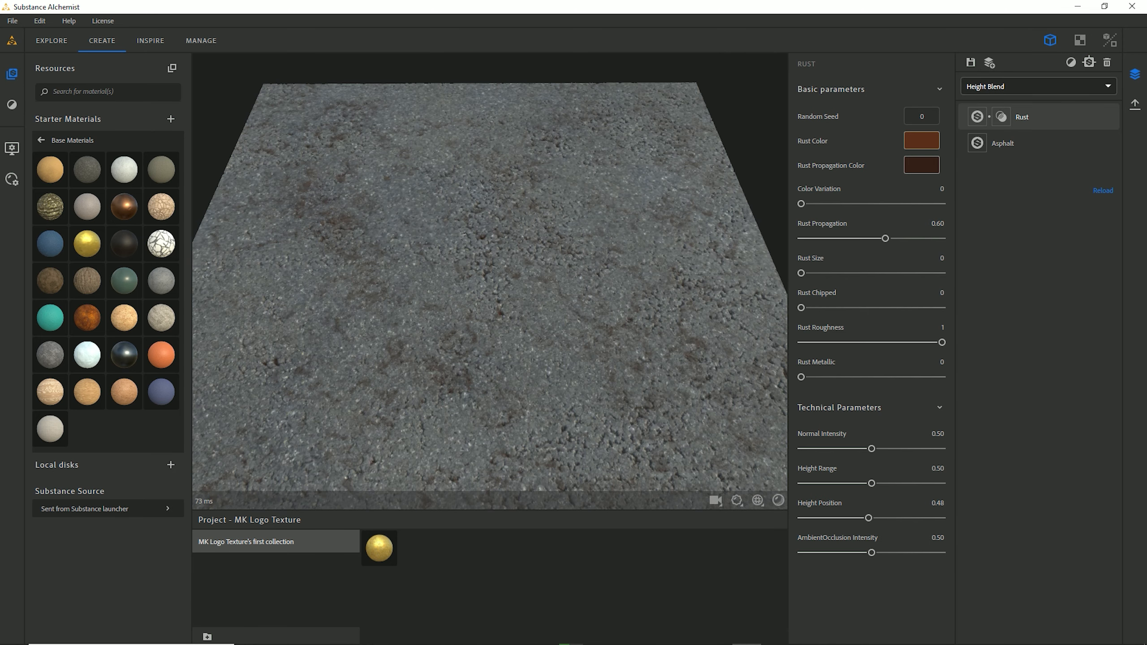
Step: Find the Water filter and add it as a layer above Rust
click(1071, 62)
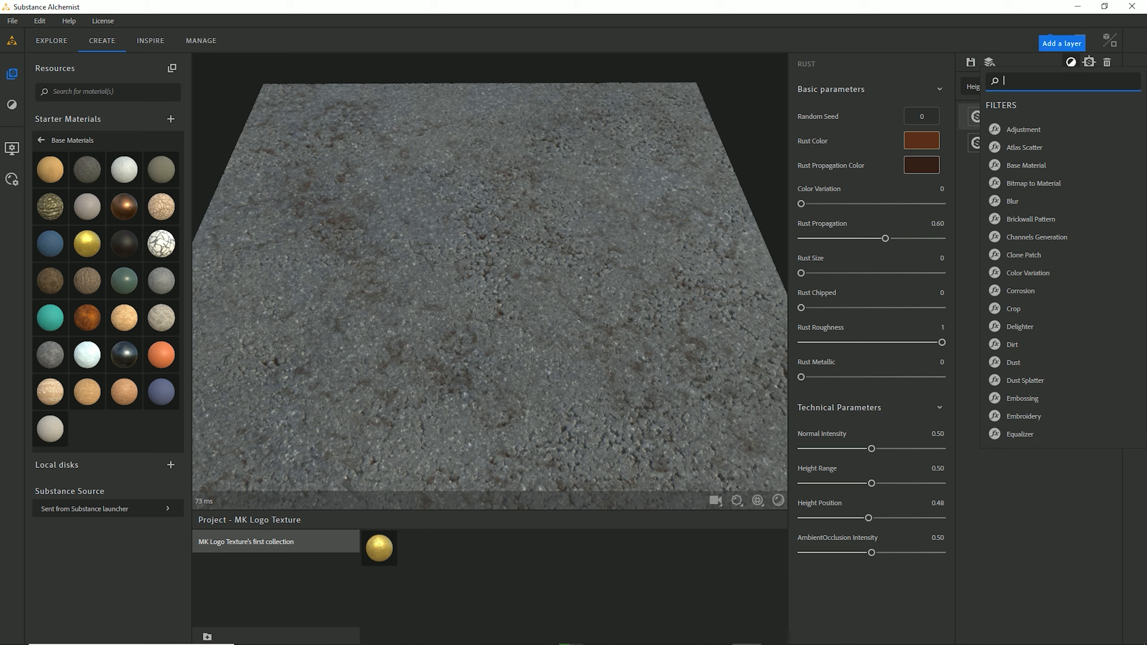
text(Water)
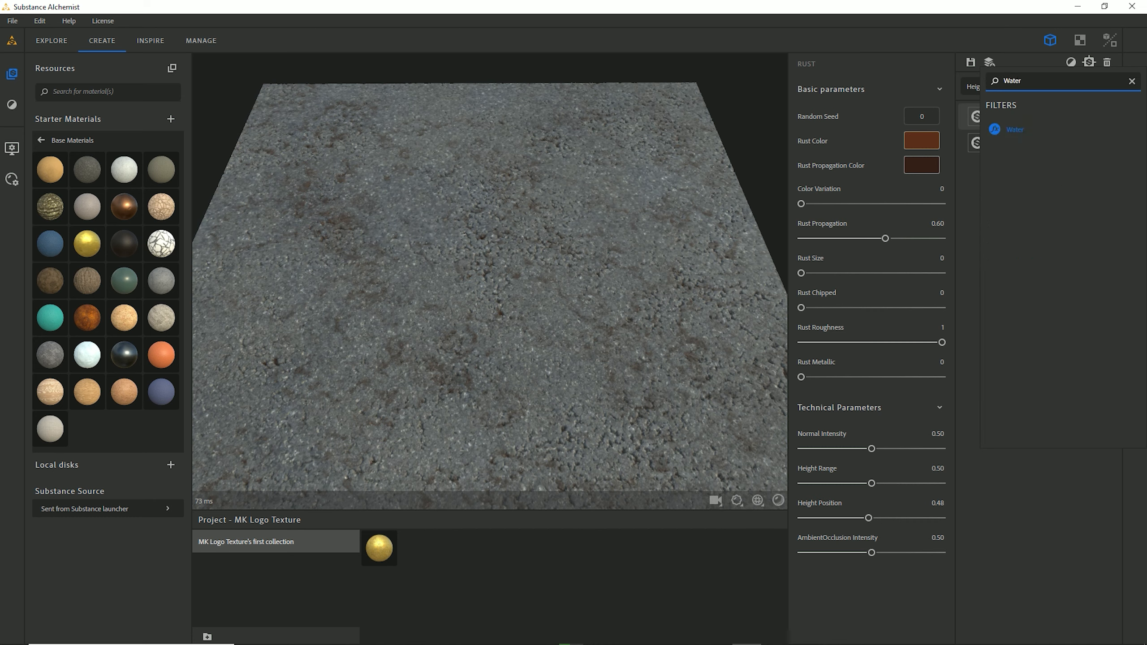
click(1015, 130)
drag(490, 289, 506, 257)
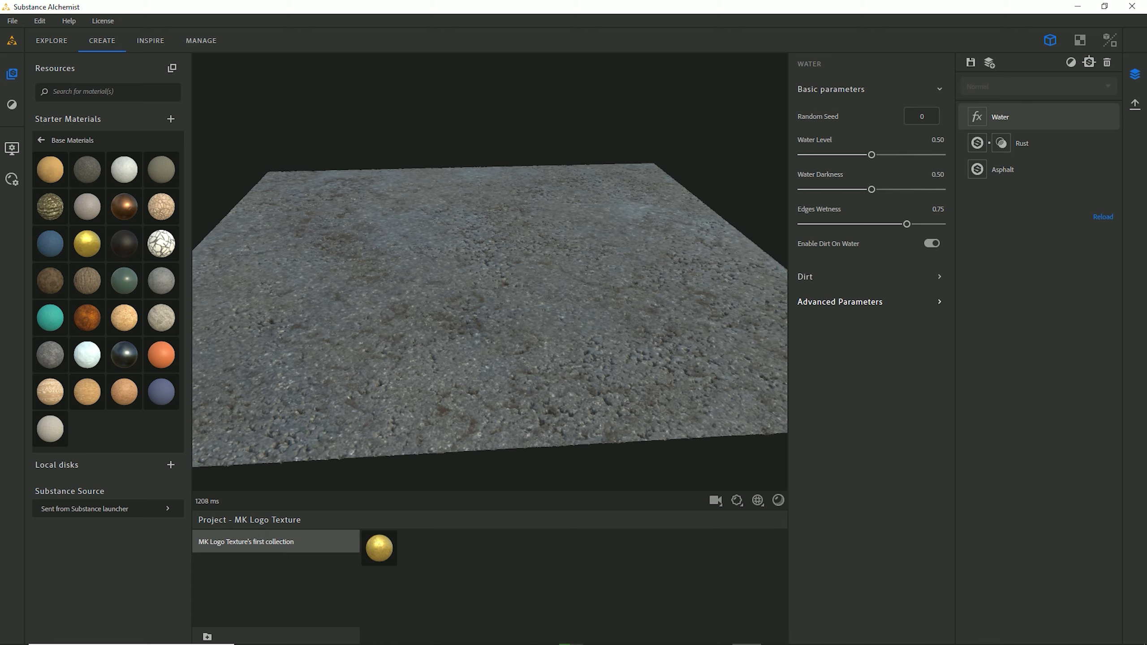
Step: Review the Water layer's advanced and dirt parameters and examine its effect on the asphalt surface
click(840, 302)
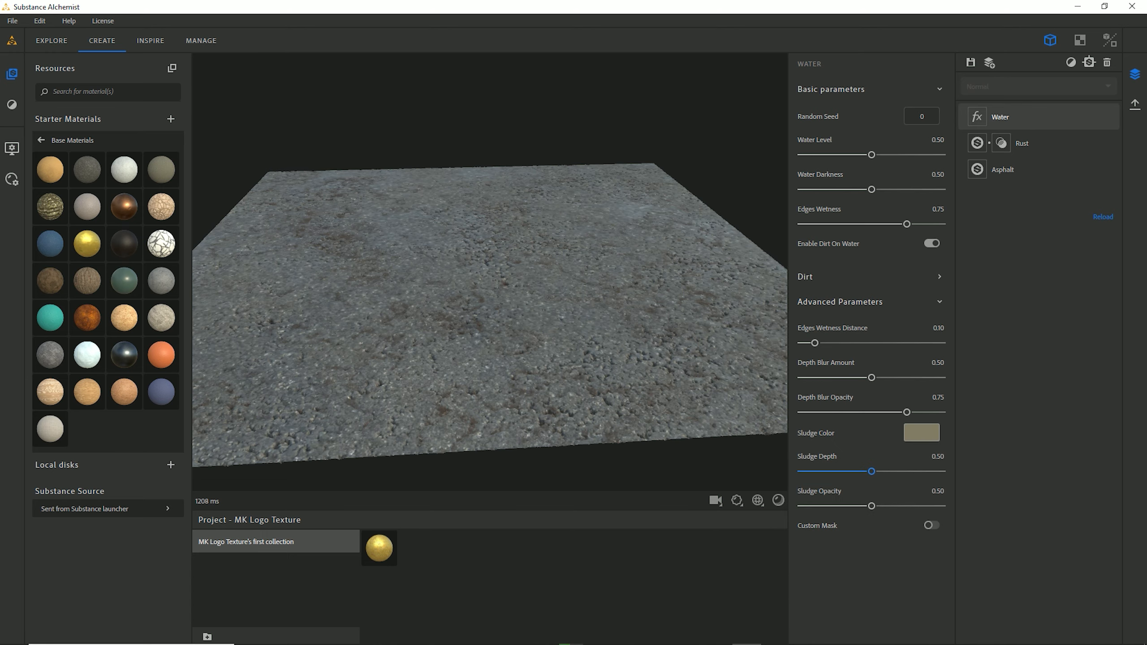
drag(587, 289, 586, 330)
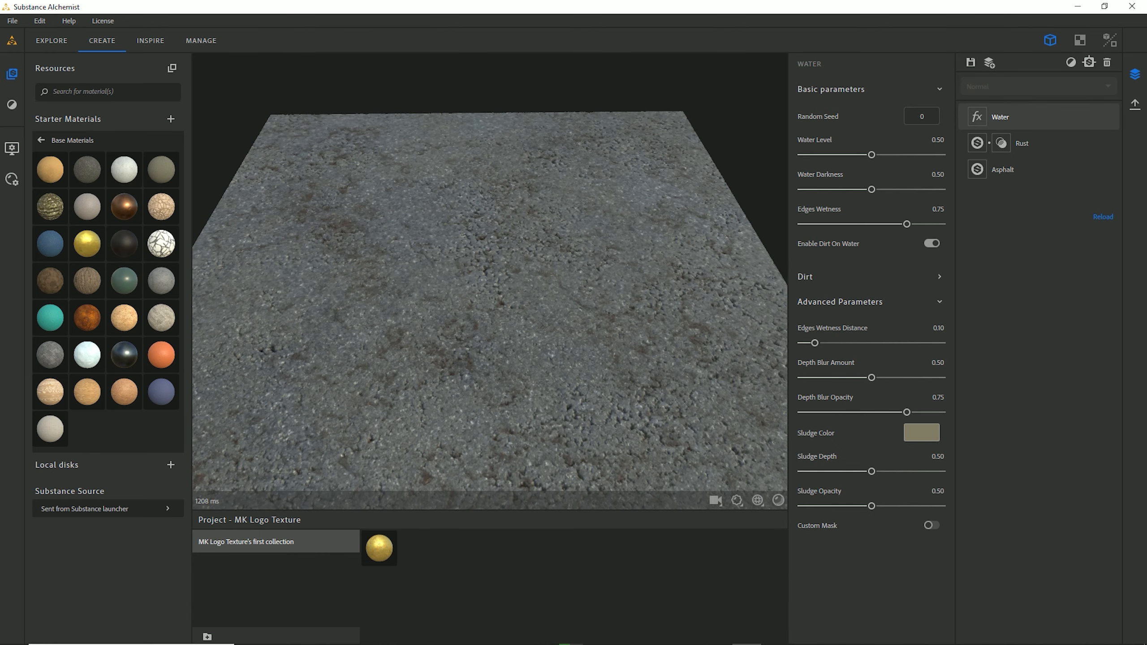
drag(491, 271, 502, 239)
scroll(492, 289, up, 6)
scroll(491, 289, down, 2)
scroll(491, 289, up, 5)
scroll(490, 257, down, 2)
scroll(490, 271, down, 5)
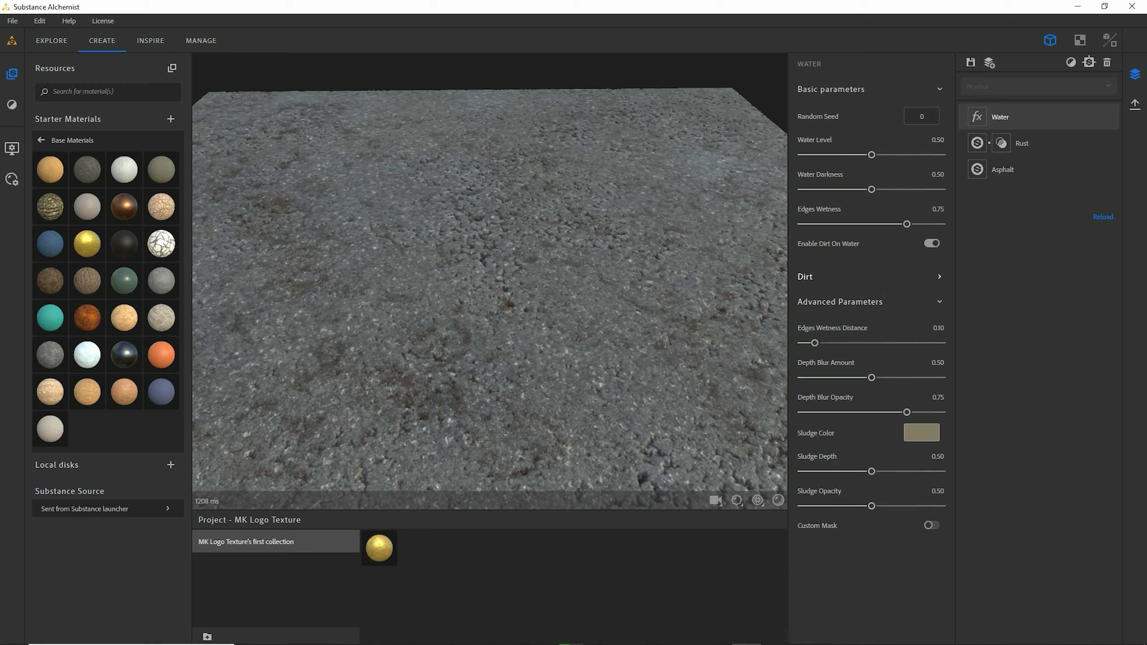
click(805, 276)
click(805, 276)
Step: Raise the Water layer's Water Level to 0.79, testing a fully flooded surface first
drag(871, 154, 933, 155)
drag(490, 325, 490, 253)
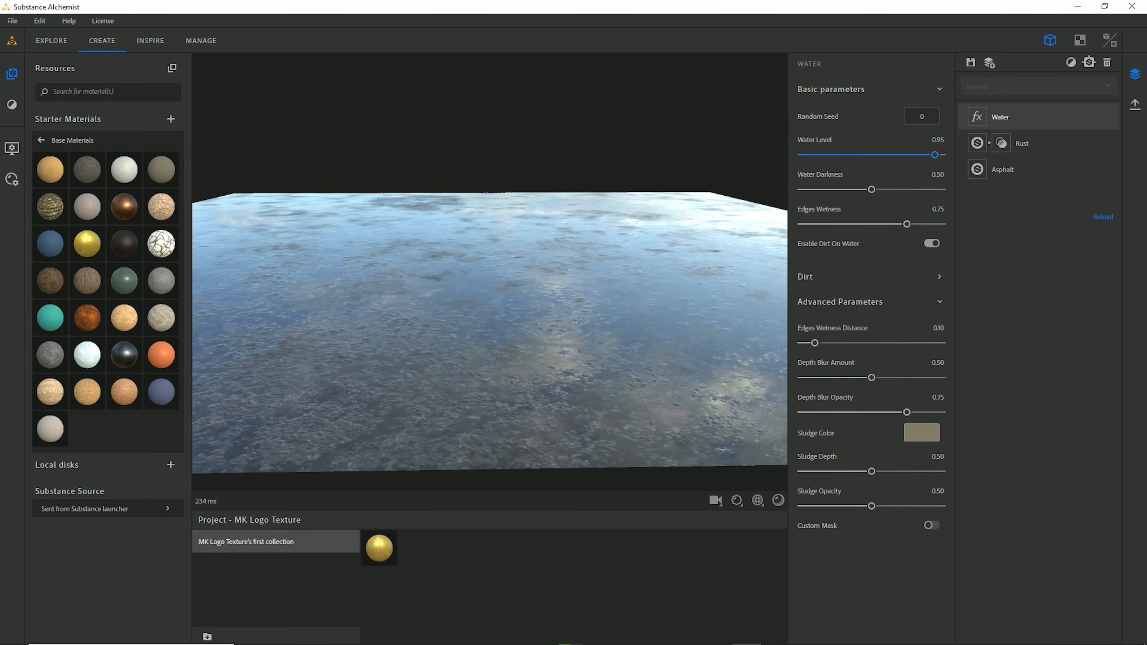
drag(935, 155, 894, 155)
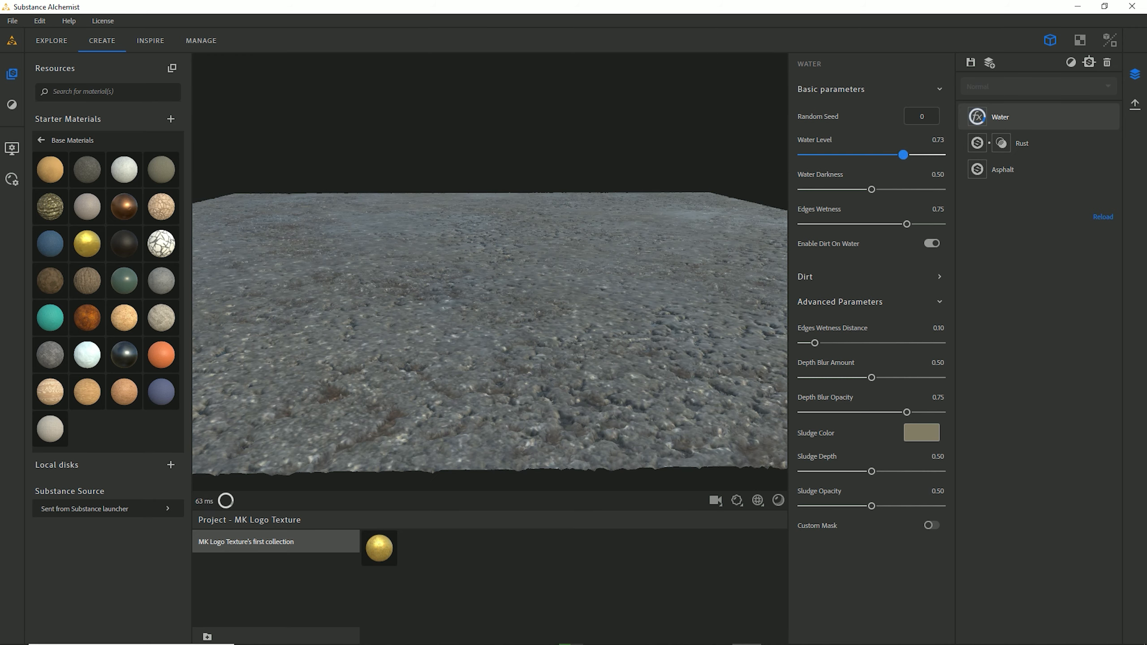
drag(903, 155, 912, 154)
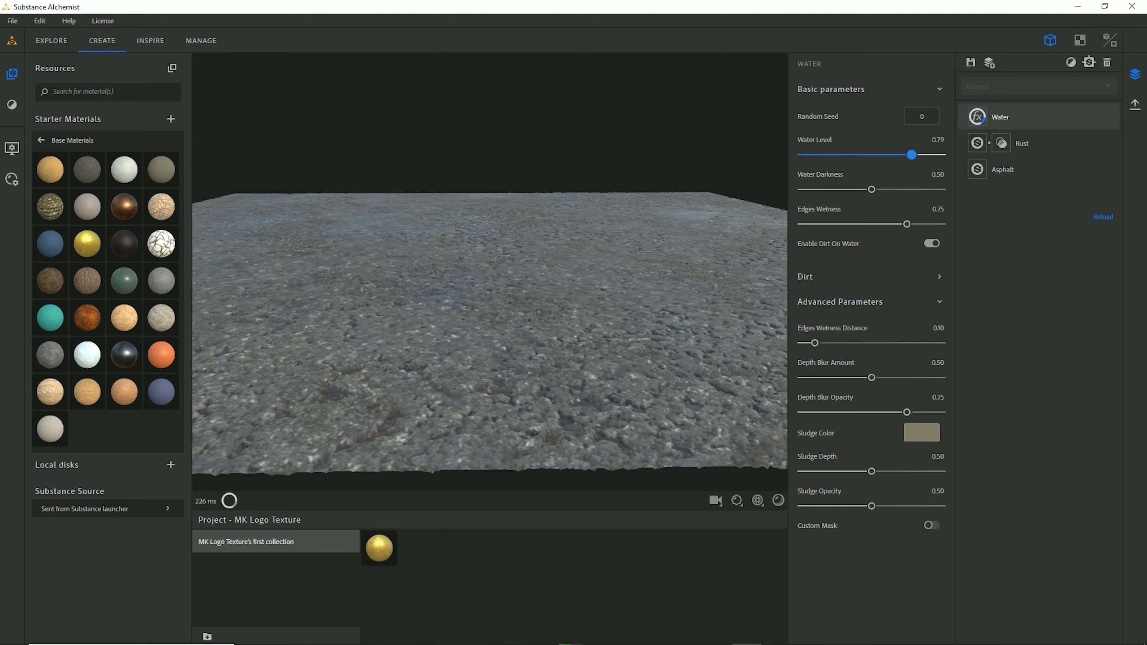
Step: Inspect the water pooled between the asphalt stones from very close up
drag(490, 353, 501, 307)
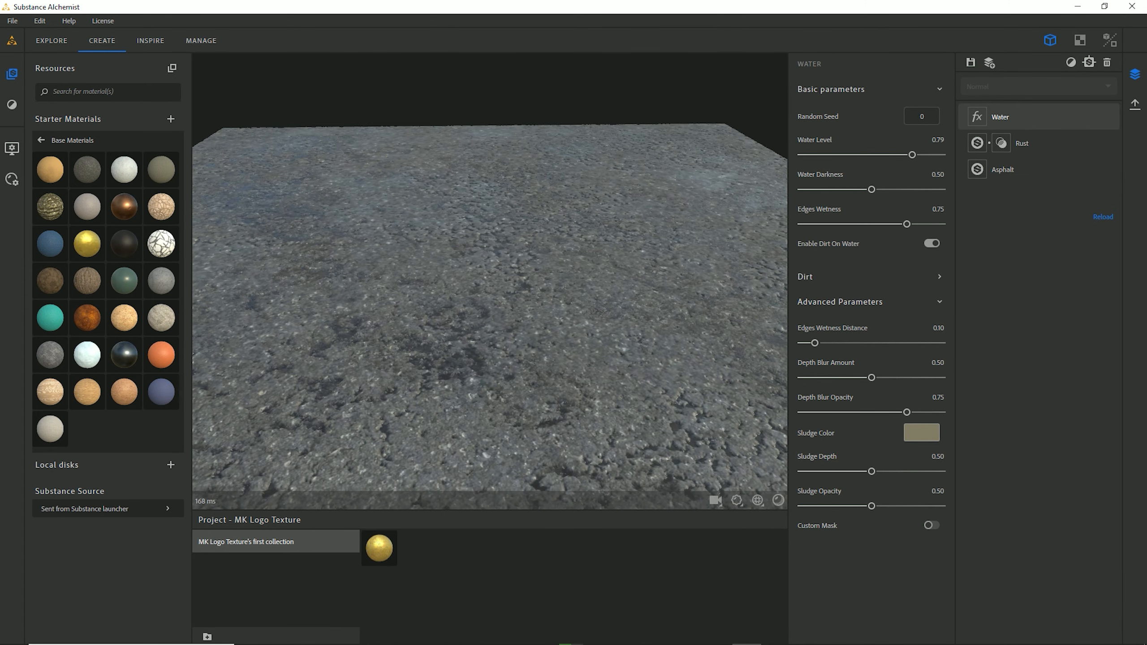
scroll(502, 308, up, 4)
middle_drag(502, 307, 641, 339)
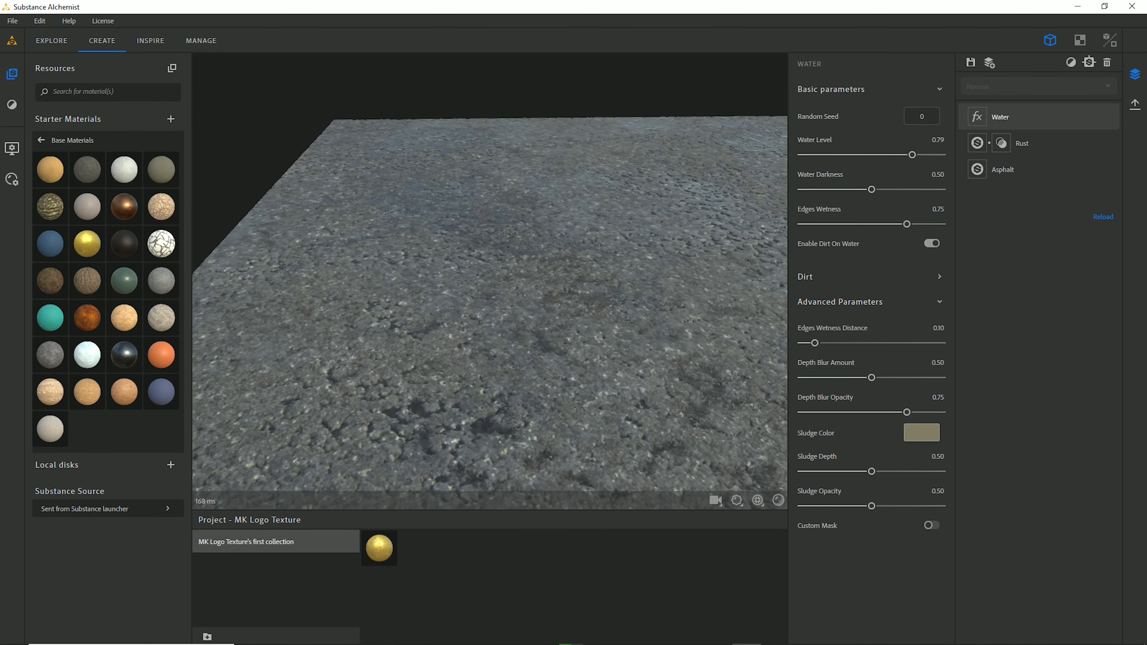
scroll(490, 281, up, 10)
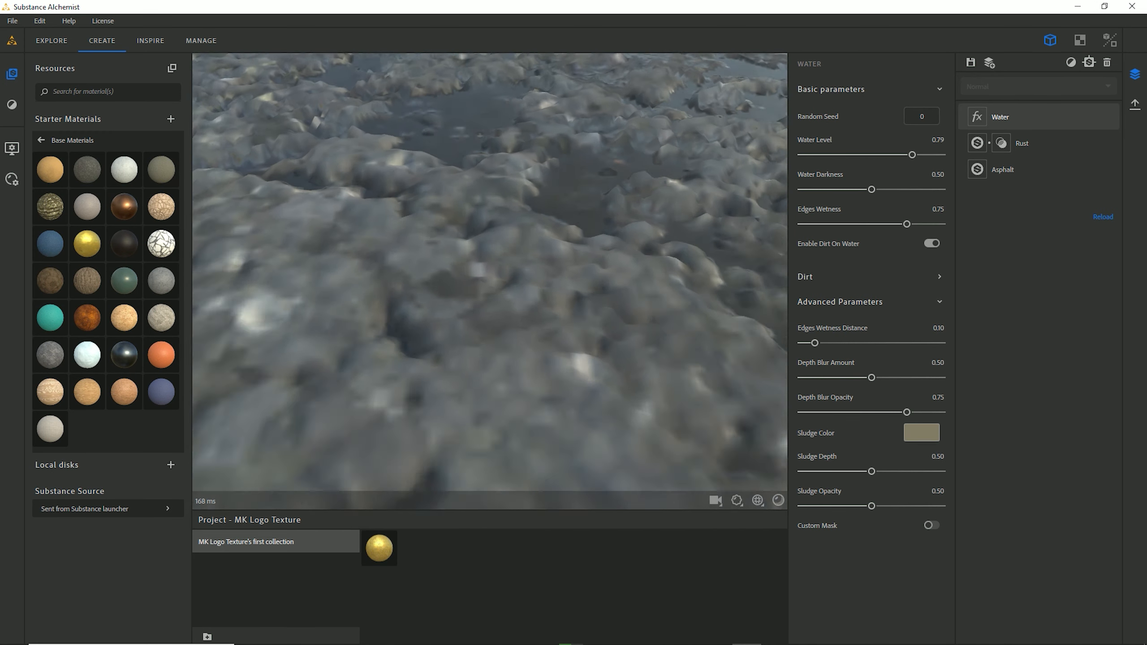
drag(490, 281, 486, 328)
scroll(490, 312, down, 4)
scroll(491, 281, down, 4)
Step: Examine the water distribution over the whole asphalt plane from low, overhead and distant viewpoints
drag(491, 281, 490, 221)
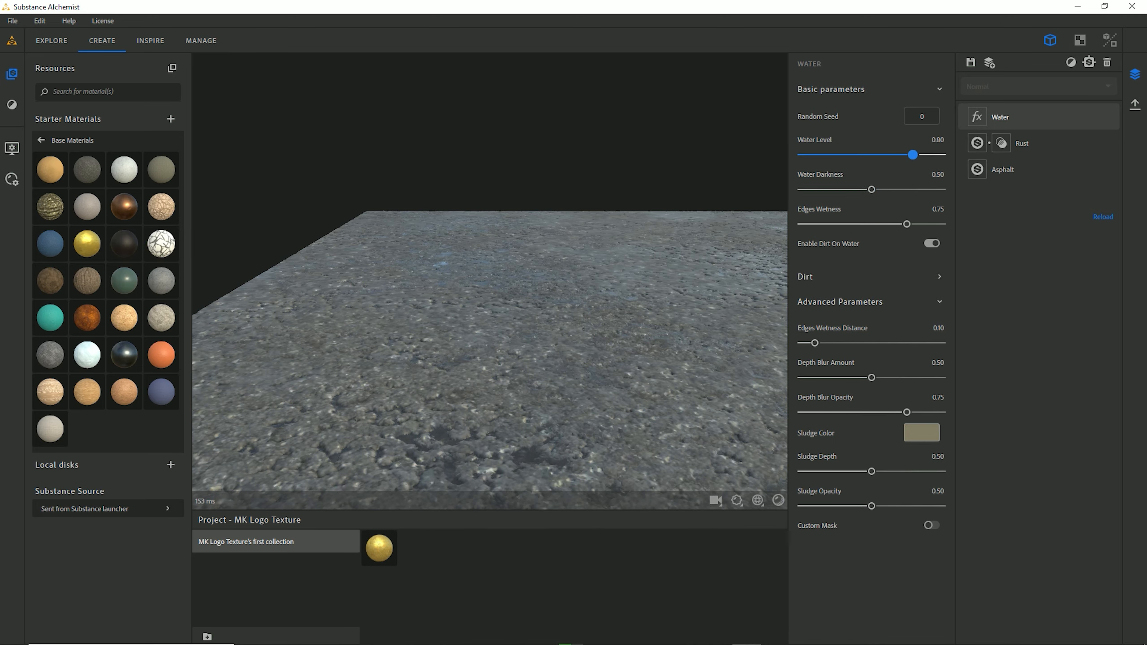
drag(490, 222, 491, 308)
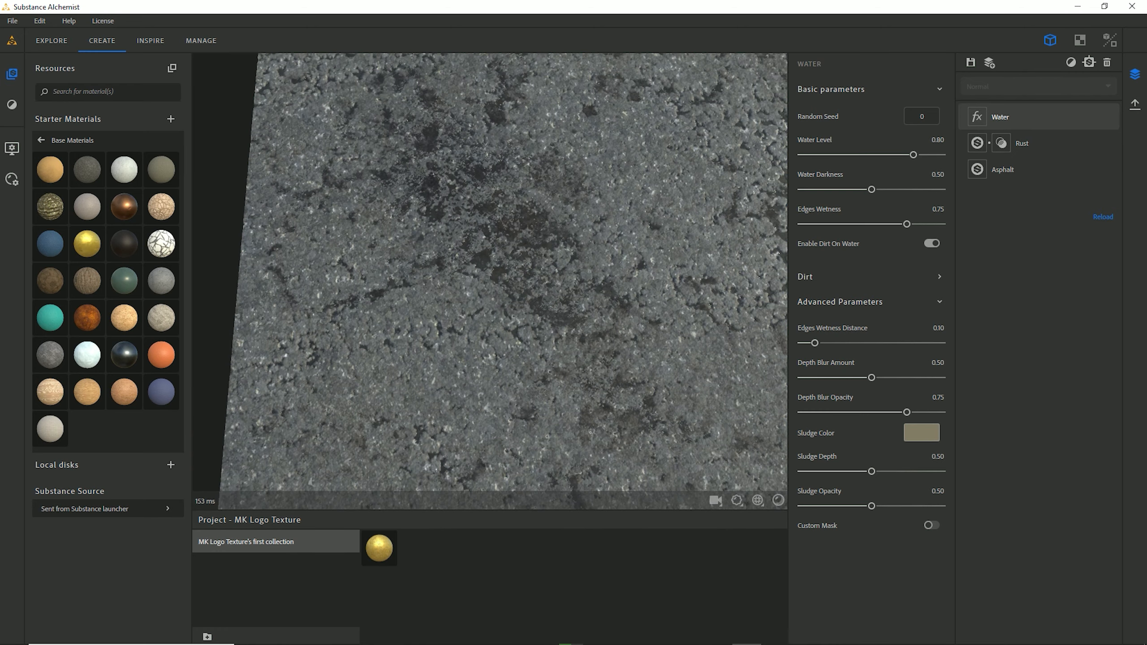
scroll(490, 282, down, 6)
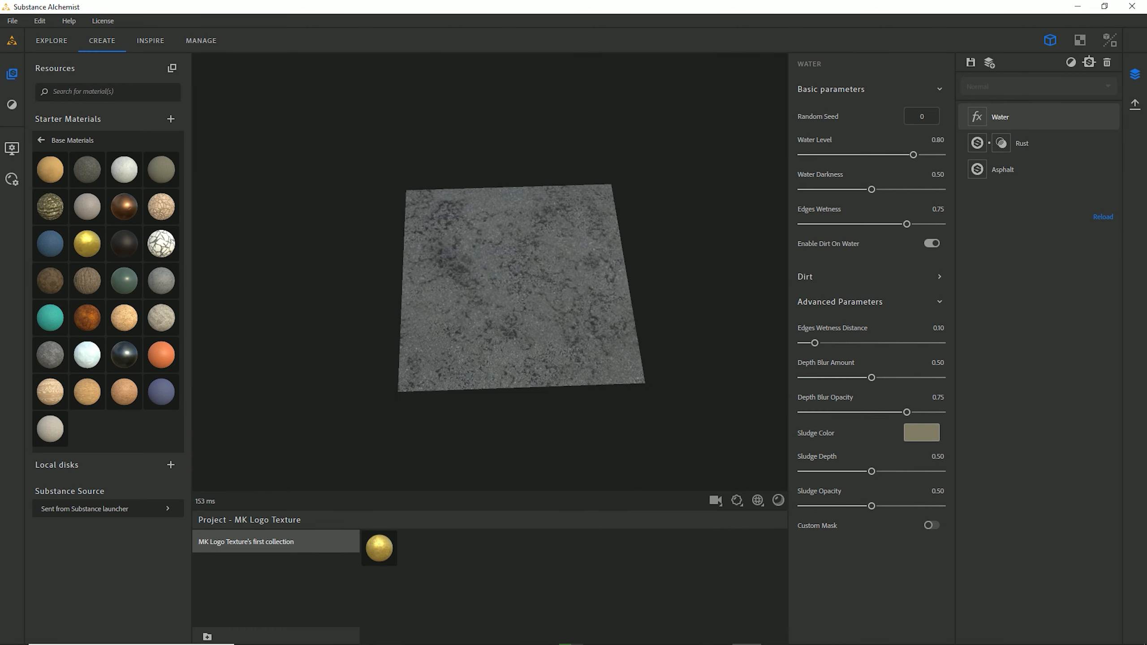
scroll(490, 281, up, 8)
mouse_move(491, 307)
mouse_down()
mouse_move(497, 221)
mouse_move(490, 308)
mouse_move(492, 282)
mouse_move(528, 282)
mouse_move(510, 289)
mouse_move(520, 312)
mouse_move(490, 239)
mouse_move(492, 208)
mouse_move(508, 316)
mouse_up()
scroll(490, 281, down, 2)
scroll(490, 281, down, 3)
scroll(491, 282, down, 5)
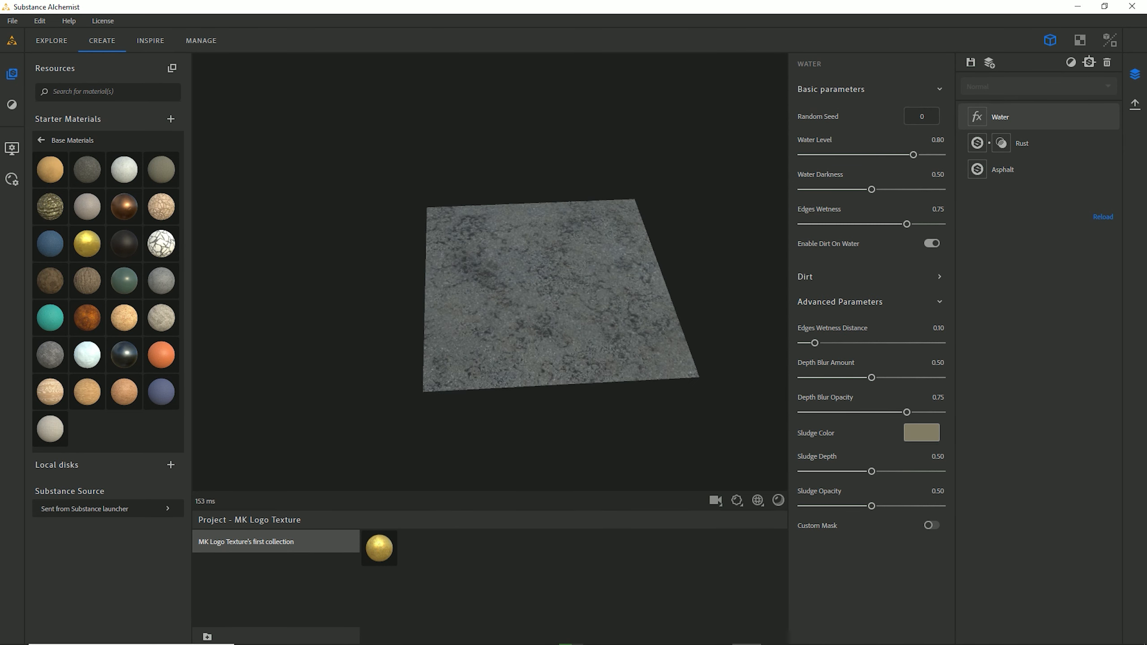
scroll(490, 281, up, 5)
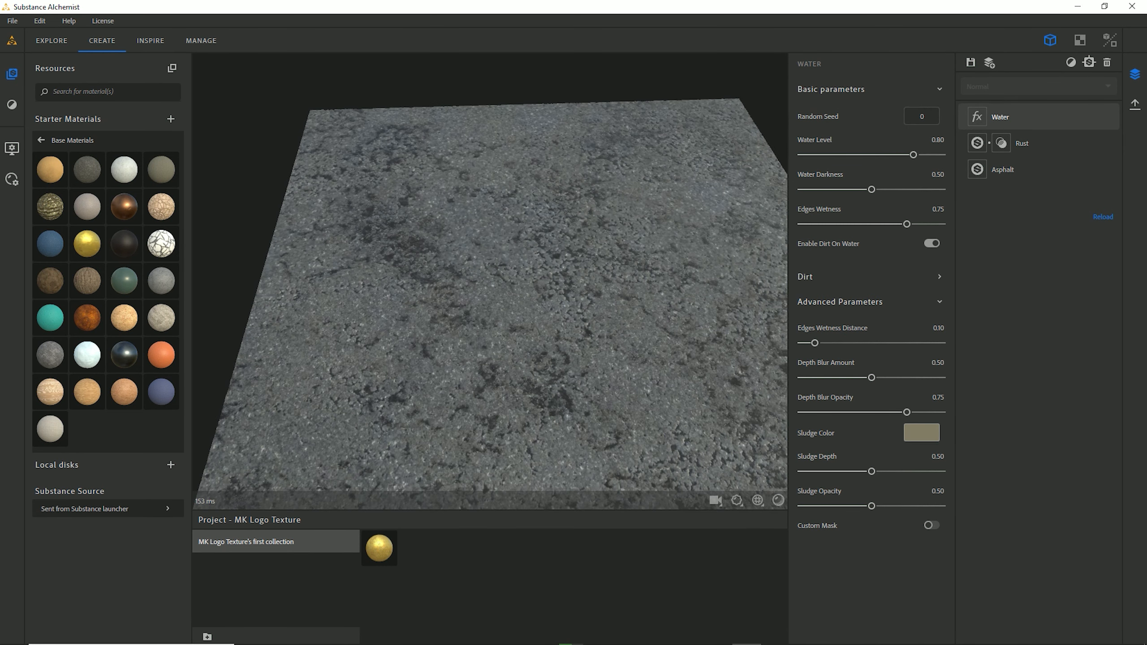
Step: Add the Marble base material as a new layer on top of Water
click(161, 243)
drag(161, 244, 1039, 117)
drag(490, 289, 501, 311)
click(1109, 144)
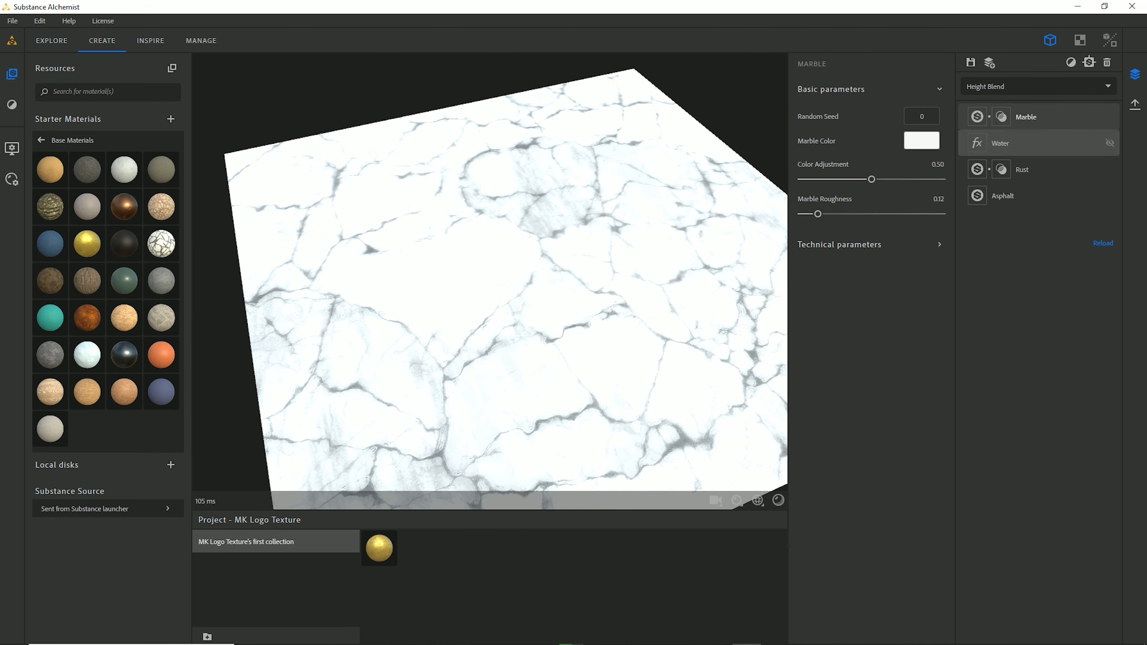
Step: Lower the Marble layer's Height Range to 0.02 in its technical parameters and check the blended surface
click(839, 244)
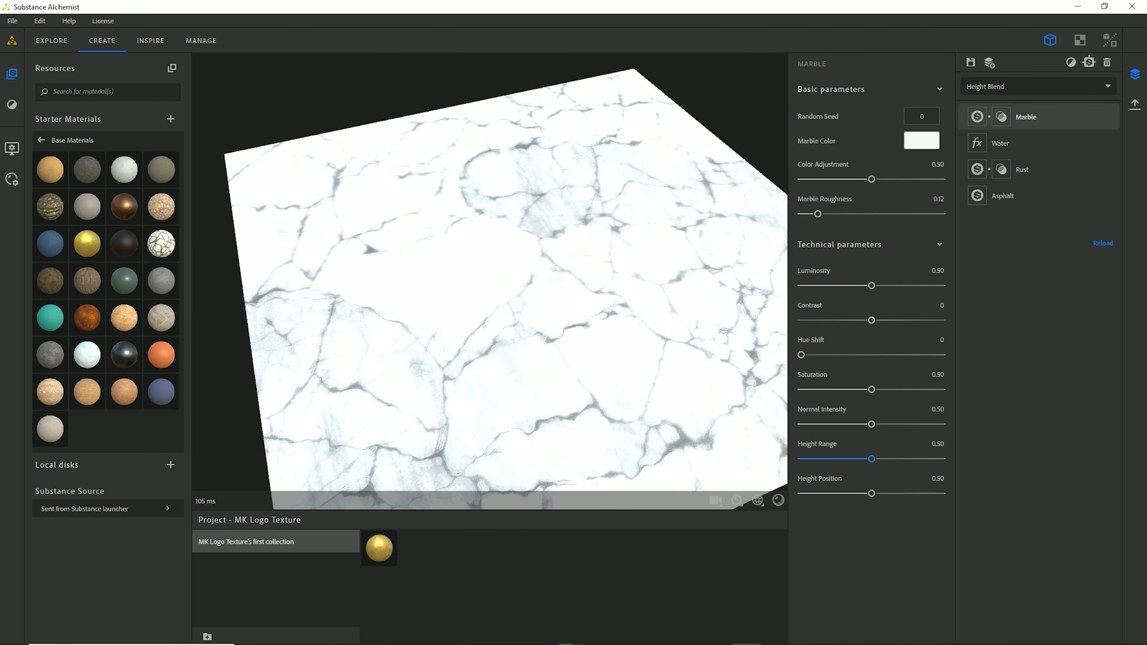
drag(828, 459, 807, 459)
drag(582, 321, 541, 285)
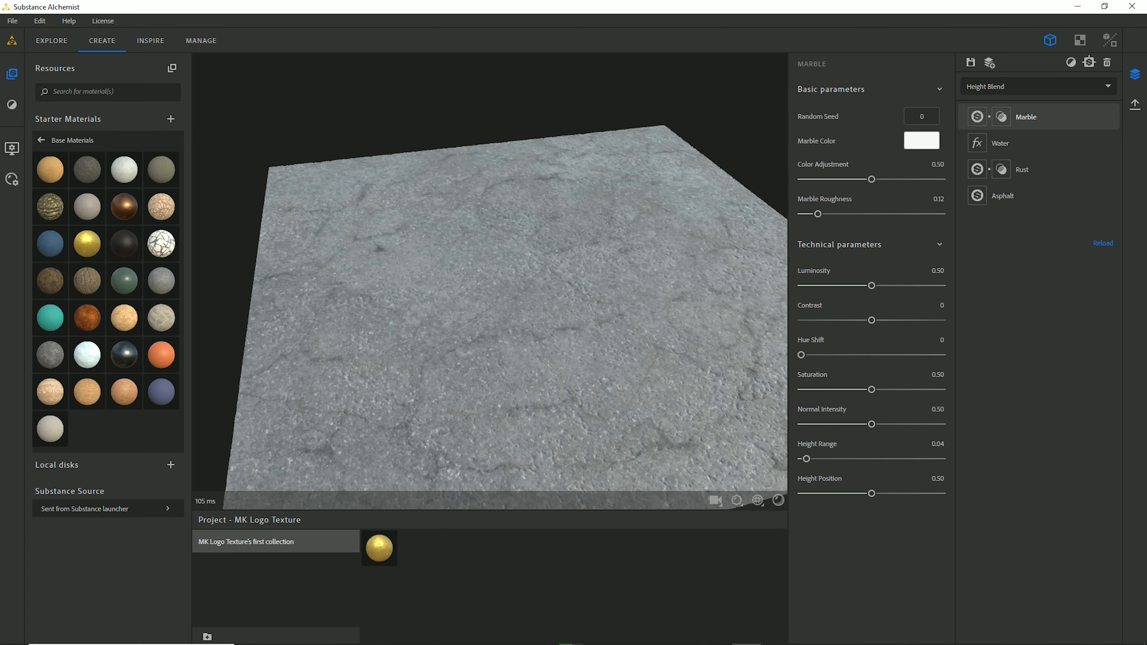
drag(806, 458, 803, 459)
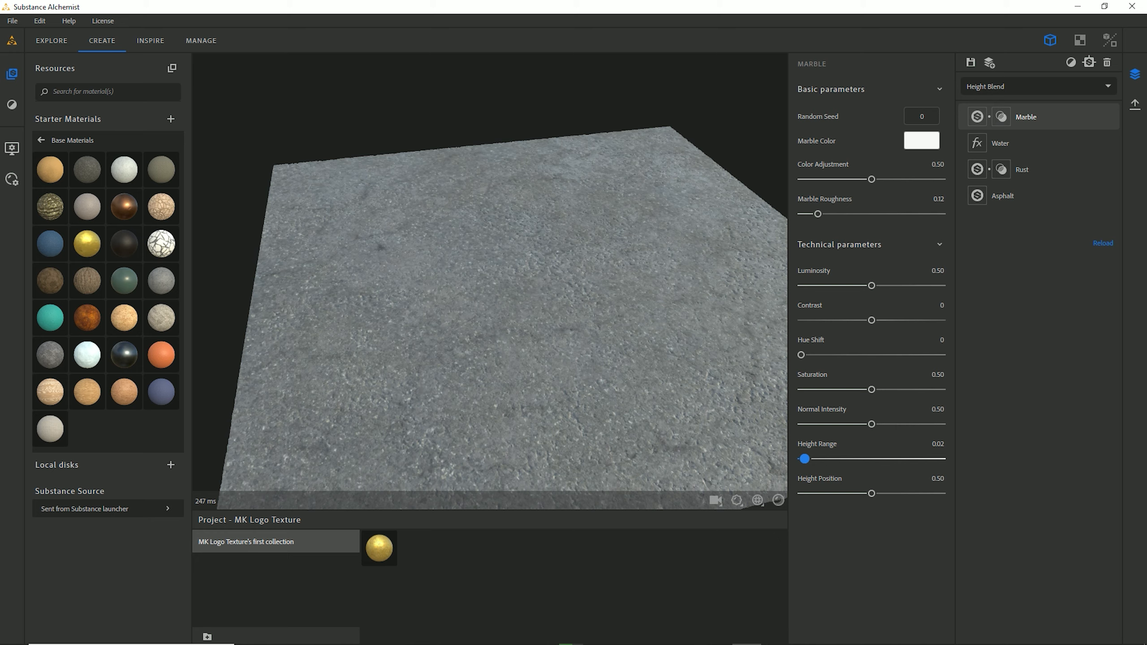
drag(551, 280, 537, 317)
scroll(538, 280, up, 5)
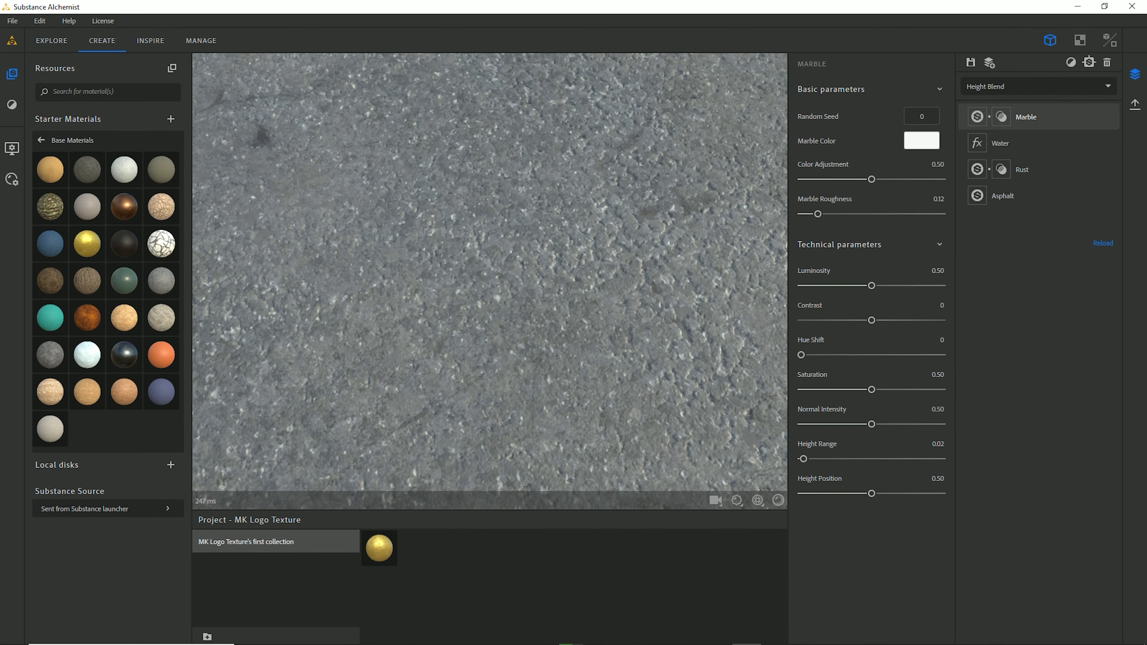
scroll(537, 280, down, 6)
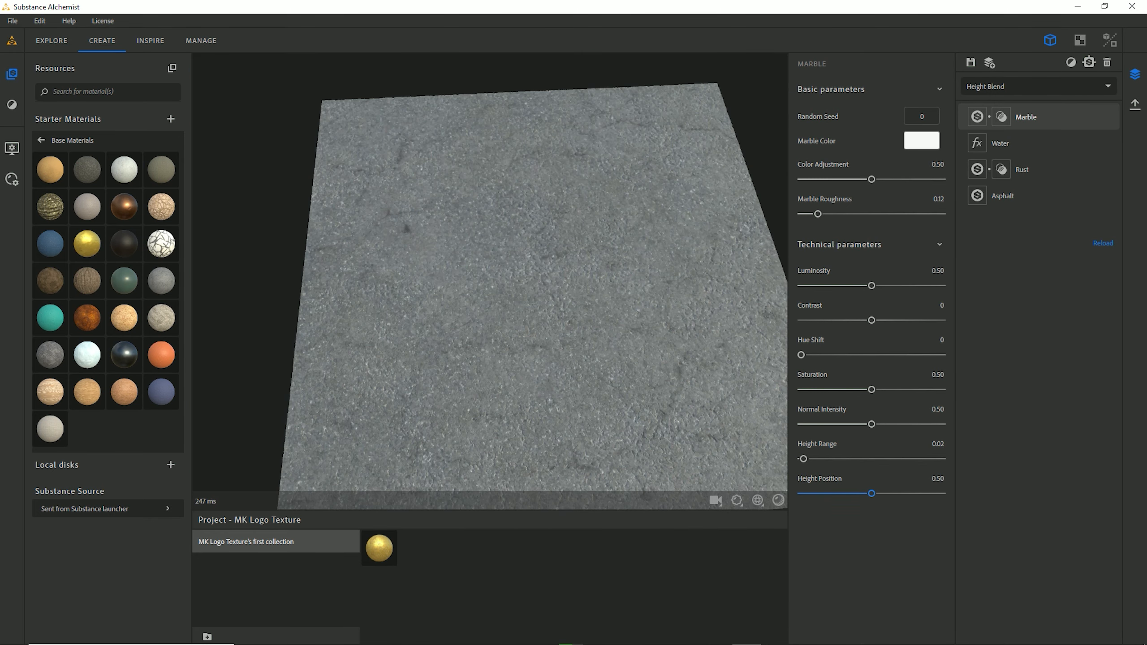
Step: Try other Height Position values for the Marble layer and return it to 0.50
drag(832, 493, 872, 494)
drag(520, 344, 506, 234)
scroll(506, 271, up, 4)
drag(506, 281, 513, 332)
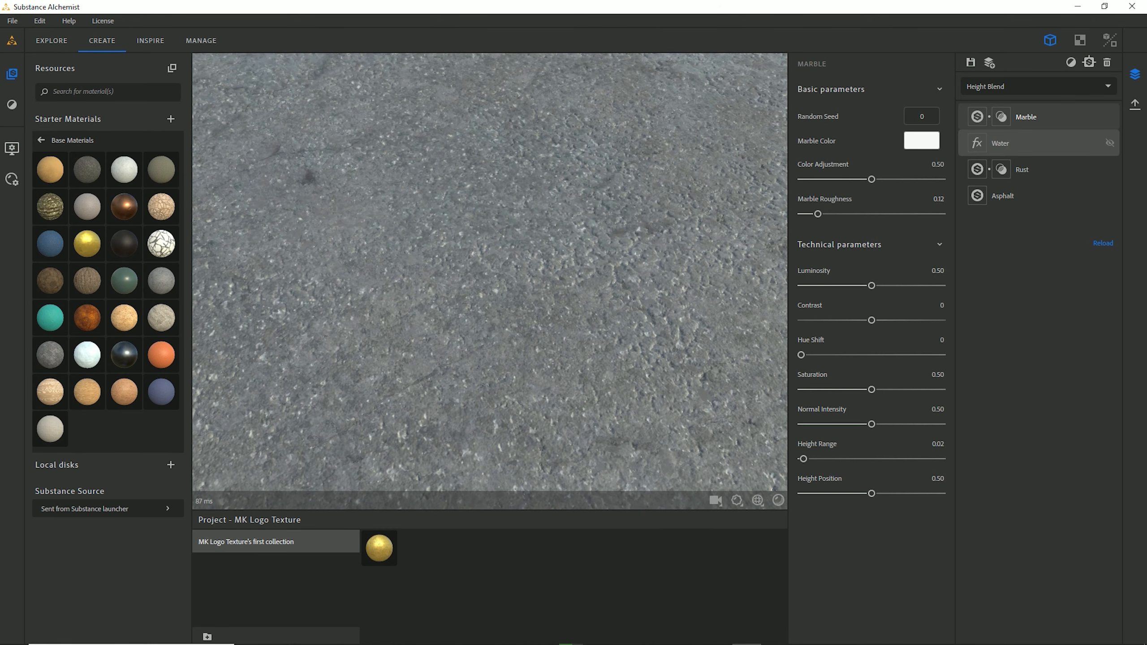
Step: Move the Marble layer beneath Water in the layer stack and check the wet surface
drag(1020, 124, 1020, 148)
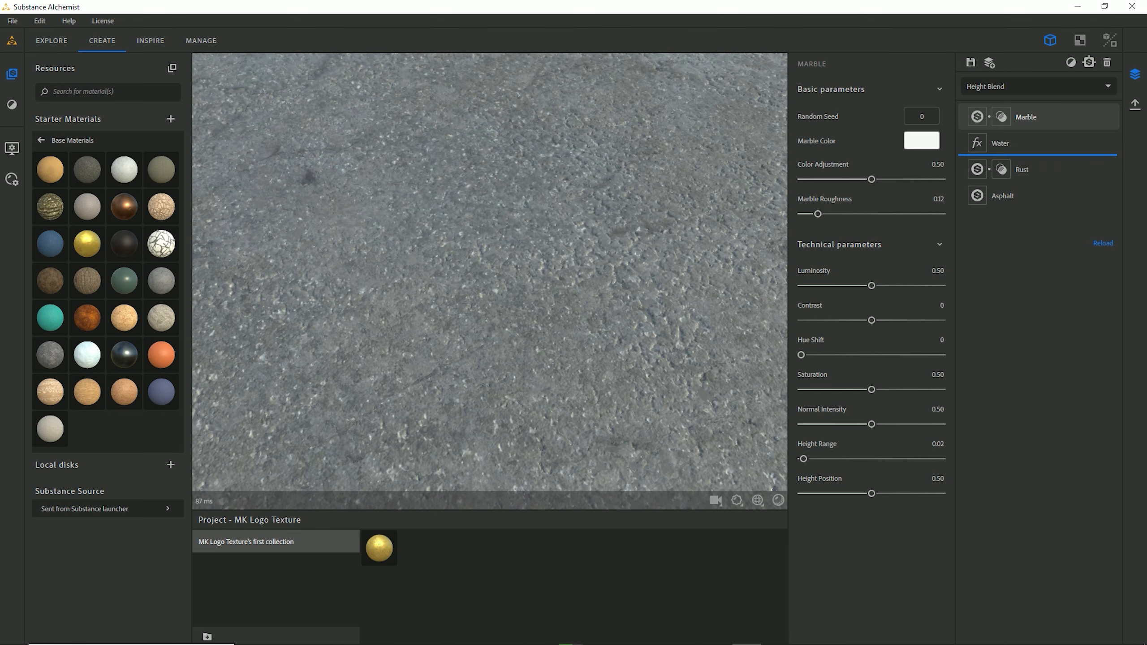
drag(1020, 148, 1020, 151)
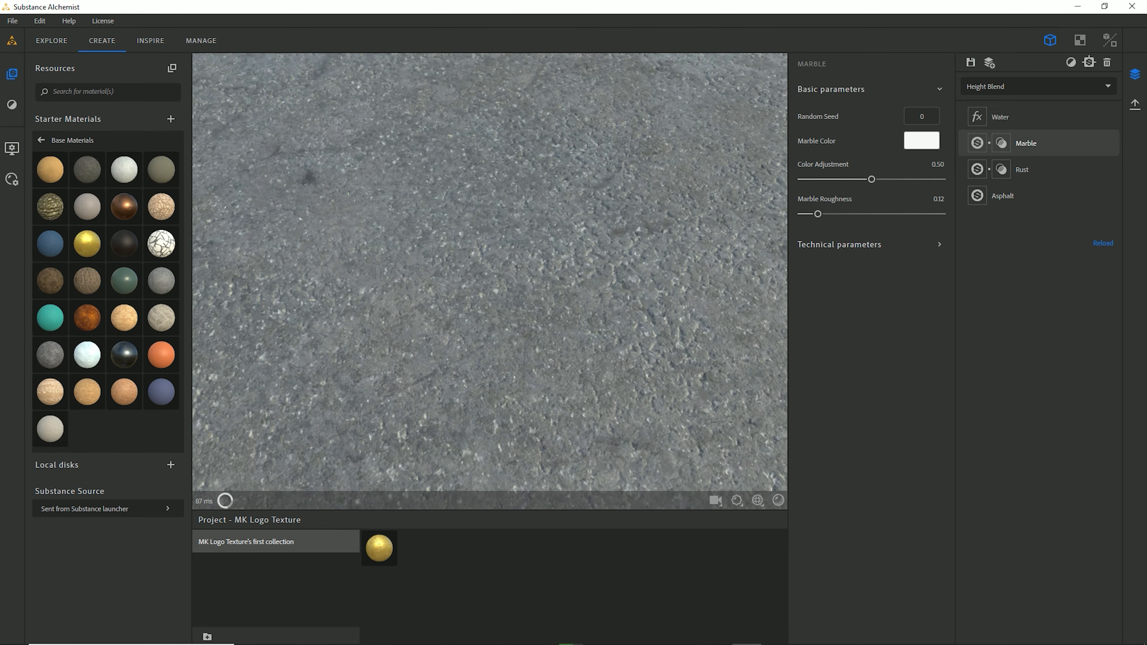
mouse_move(511, 343)
mouse_down()
mouse_move(506, 244)
mouse_move(520, 325)
mouse_up()
scroll(510, 316, down, 4)
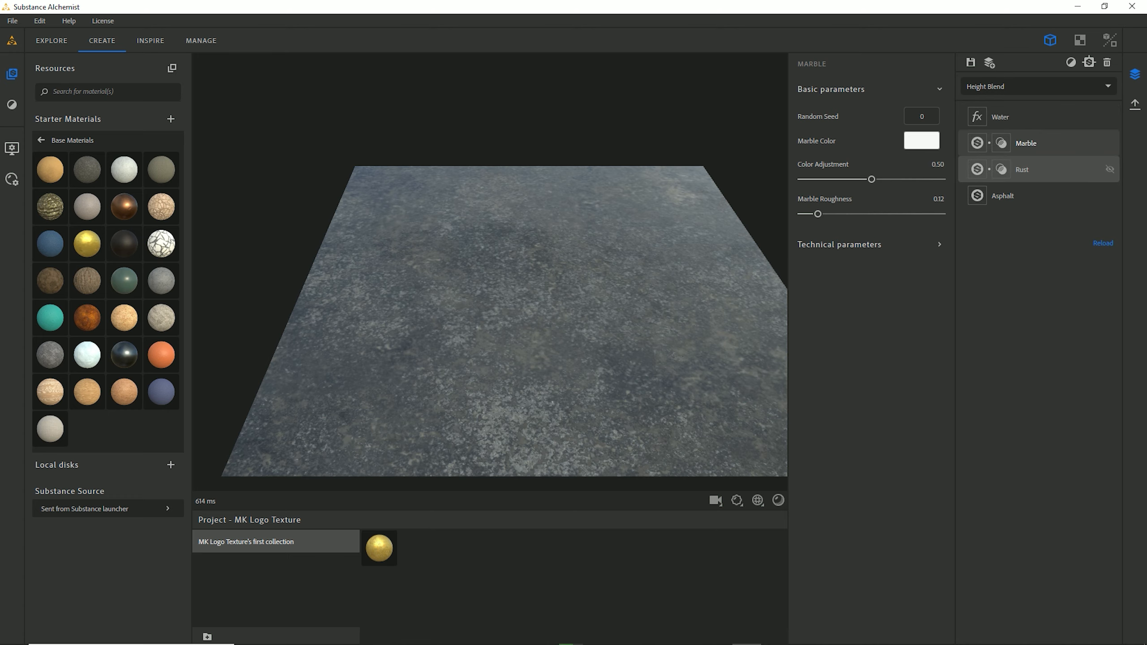
mouse_move(520, 325)
mouse_down()
mouse_move(517, 267)
mouse_move(530, 332)
mouse_up()
Step: Try the Water layer beneath Asphalt, check the surface, and return Water to the top of the layer stack
drag(1007, 116, 1042, 206)
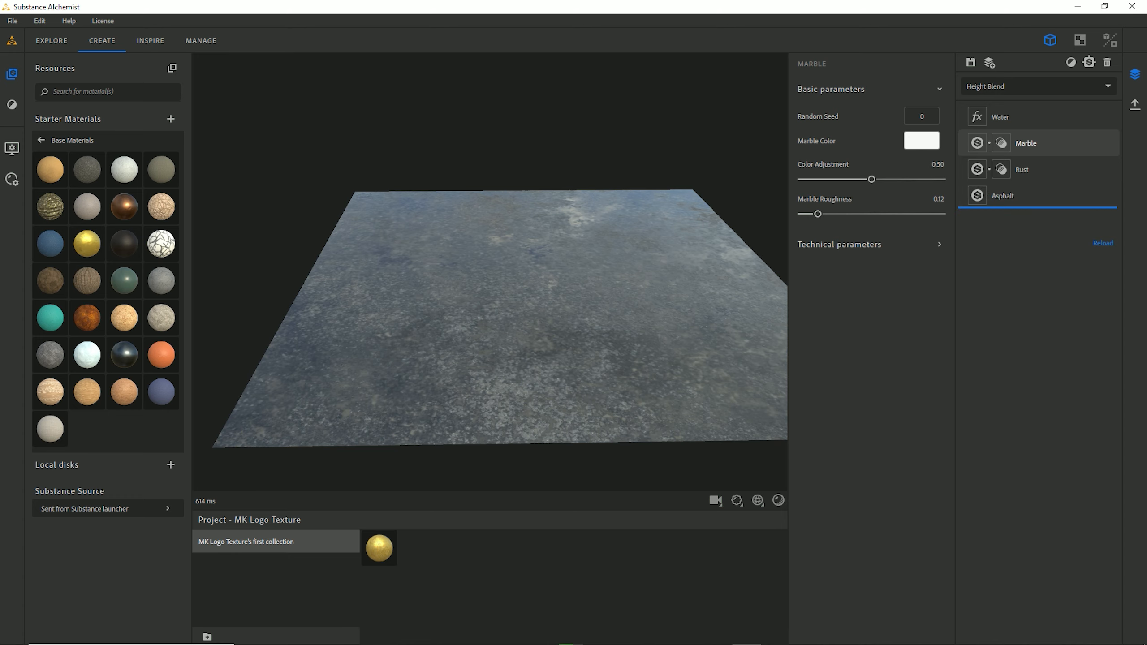
scroll(533, 316, up, 2)
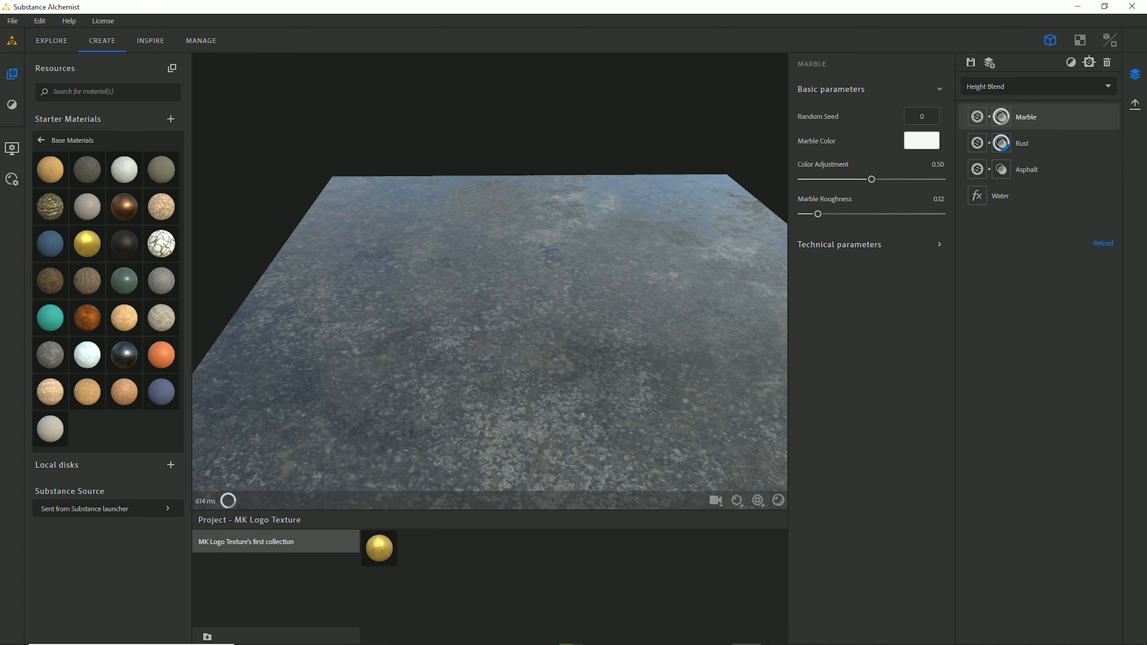
drag(533, 316, 521, 287)
scroll(533, 357, up, 4)
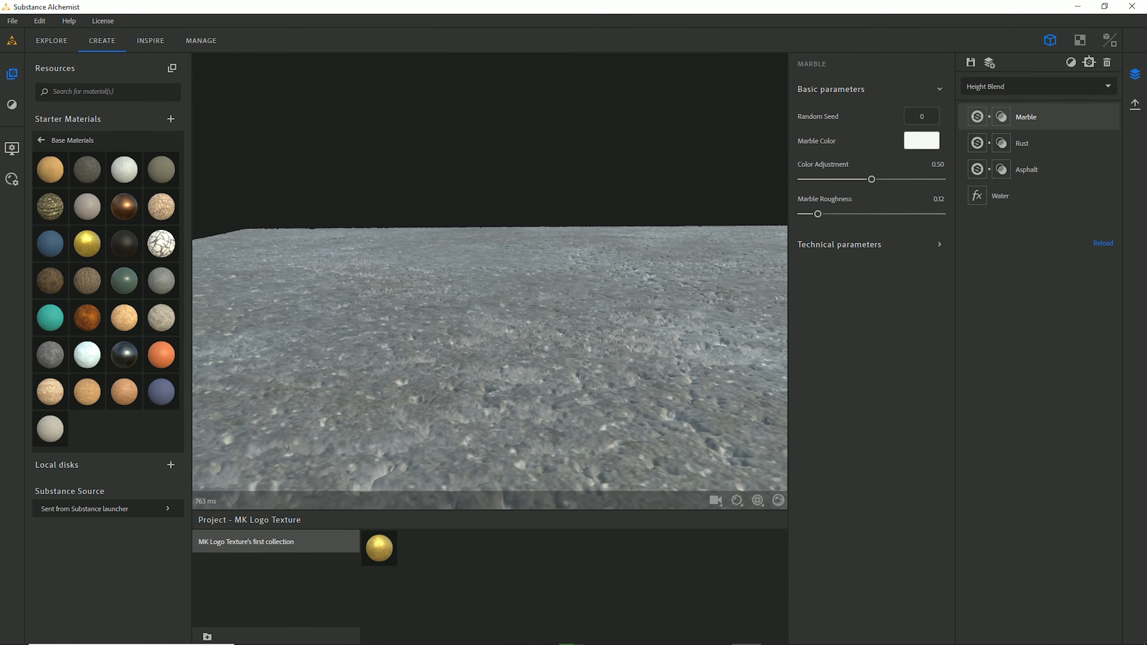
drag(1007, 196, 1008, 111)
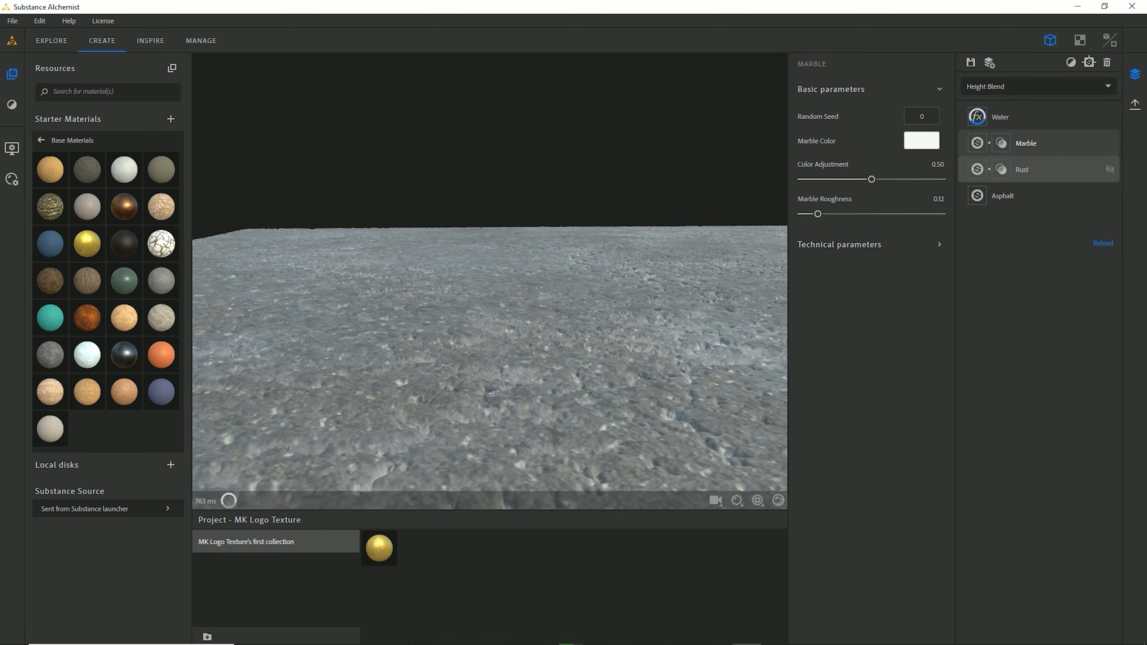
Step: Reduce the Water layer's Water Level to 0.64
drag(533, 293, 542, 362)
click(1017, 117)
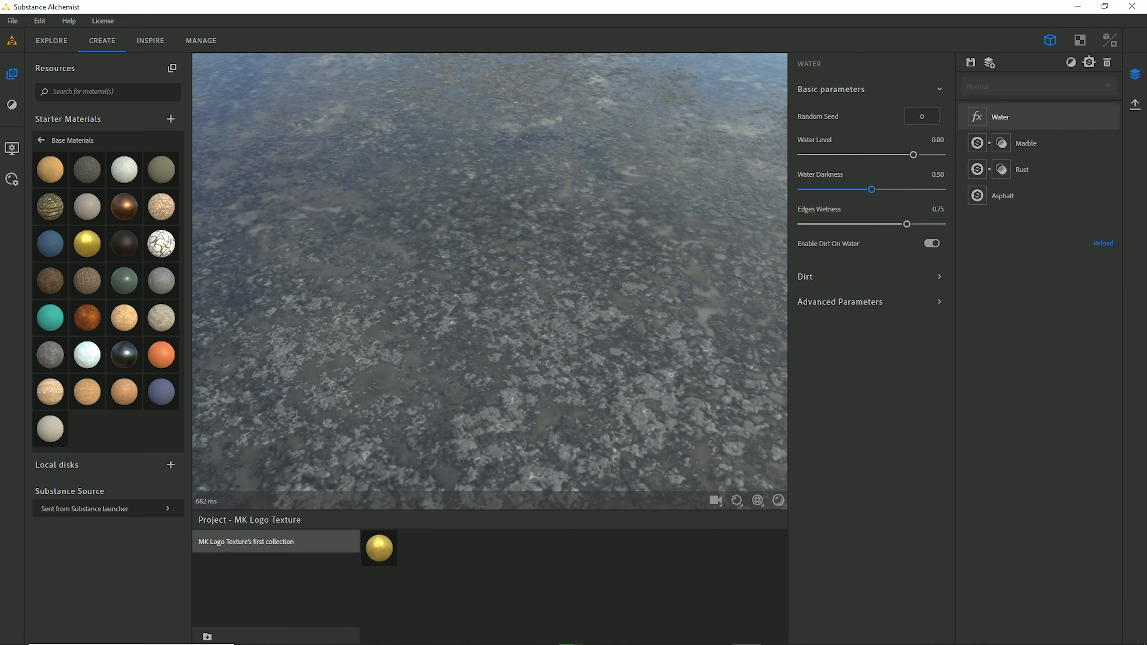
drag(896, 155, 892, 155)
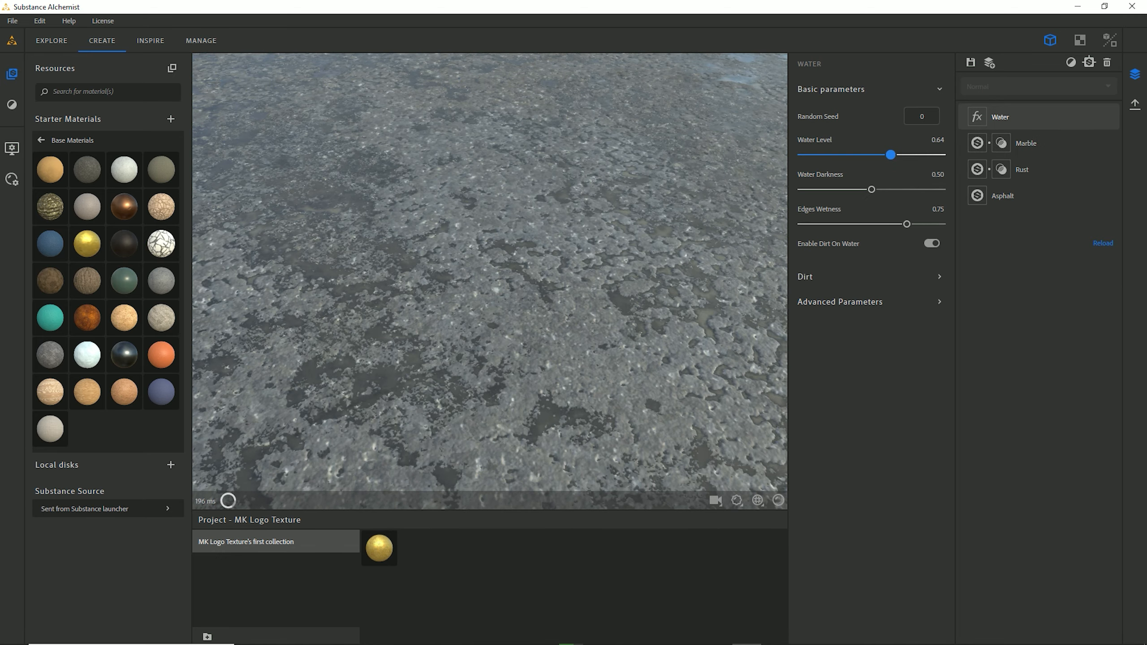
Step: Examine the finished material's puddles and dry patches from near and far across the whole plane
scroll(533, 289, down, 5)
drag(533, 289, 549, 334)
middle_drag(549, 334, 495, 362)
scroll(495, 362, down, 5)
mouse_move(495, 362)
mouse_down()
mouse_move(478, 293)
mouse_move(472, 393)
mouse_move(474, 353)
mouse_move(501, 321)
mouse_move(469, 361)
mouse_move(485, 357)
mouse_move(479, 379)
mouse_move(481, 308)
mouse_move(480, 367)
mouse_up()
scroll(479, 294, up, 5)
scroll(470, 357, down, 4)
scroll(472, 393, down, 6)
scroll(479, 364, down, 3)
scroll(479, 380, up, 4)
scroll(480, 307, down, 3)
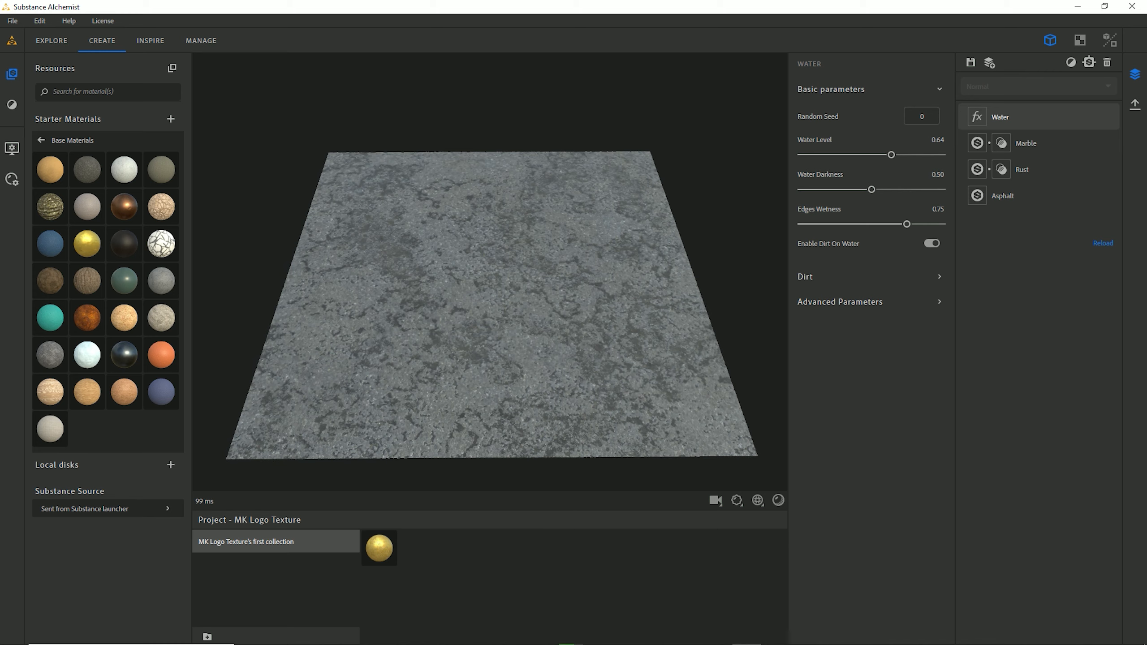
Step: Start exporting the current view and name the exported material Tutorial Concrete
click(1135, 104)
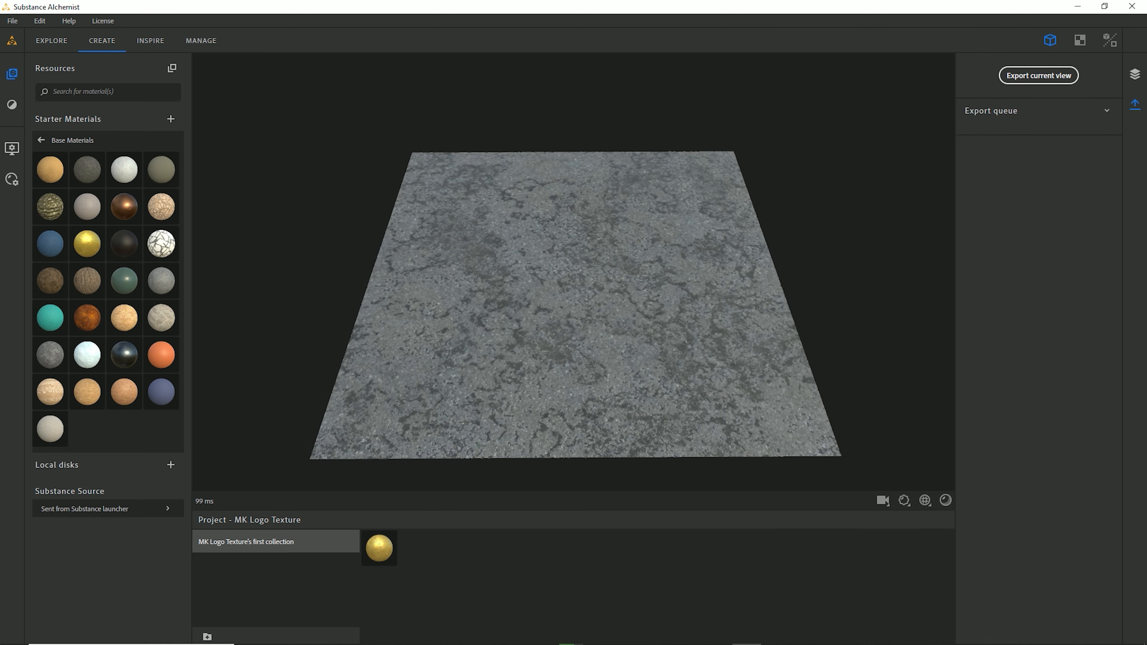
click(1038, 75)
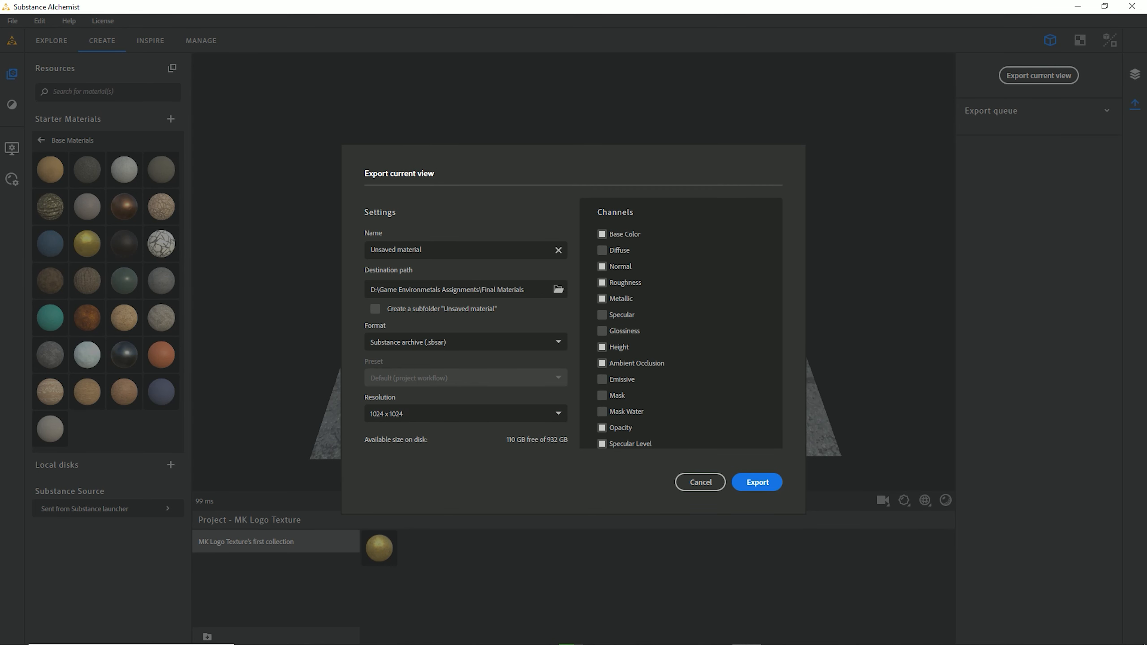
drag(429, 250, 368, 250)
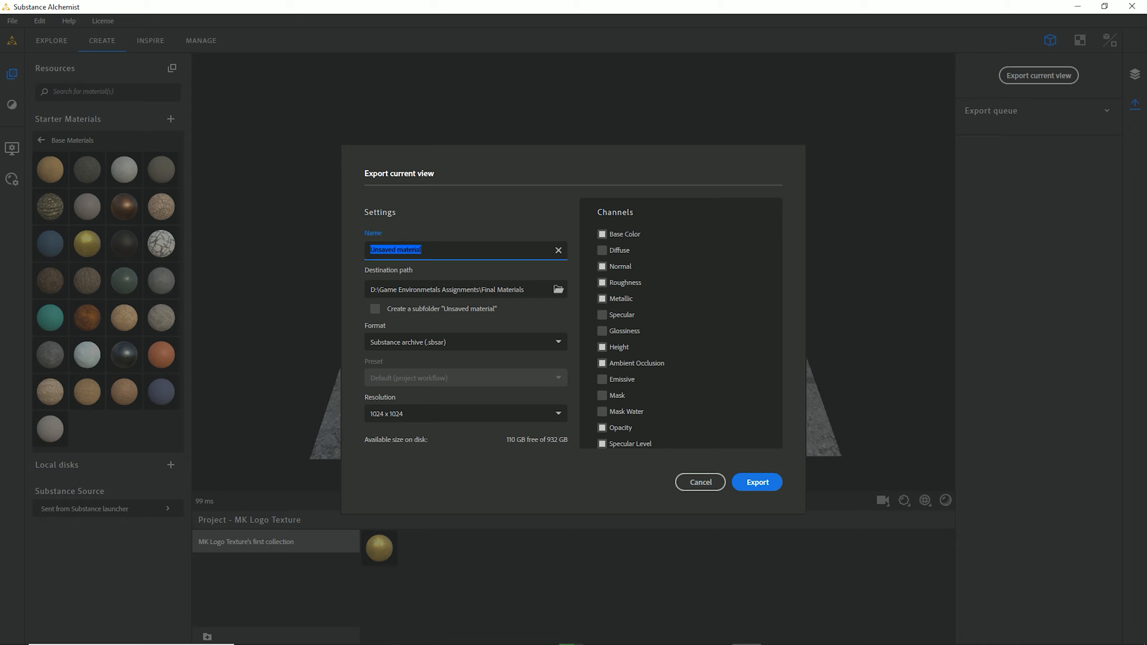
text(Tutorial Concrete)
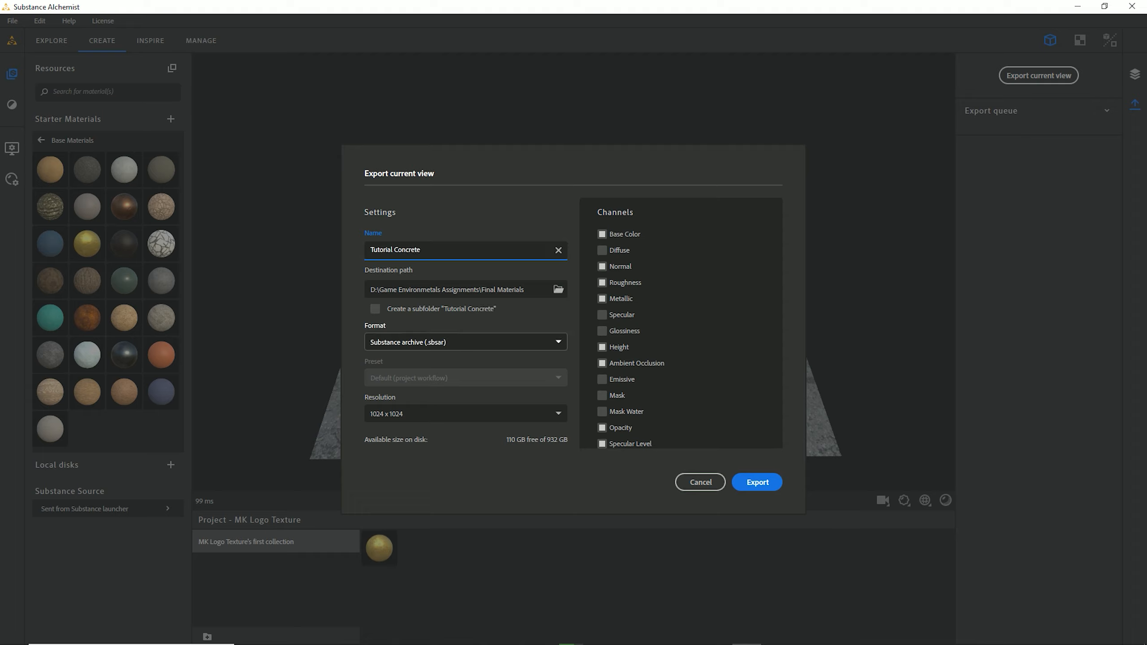
Step: Review the export formats, keep Substance archive (.sbsar), and open the resolution choices
click(465, 342)
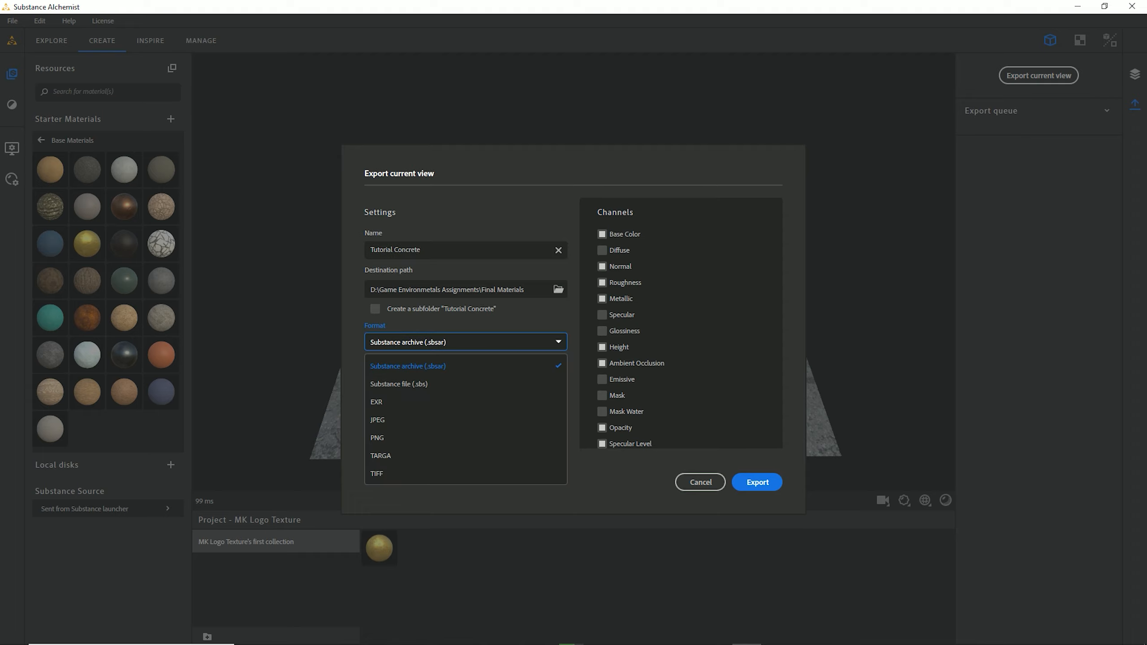
click(465, 342)
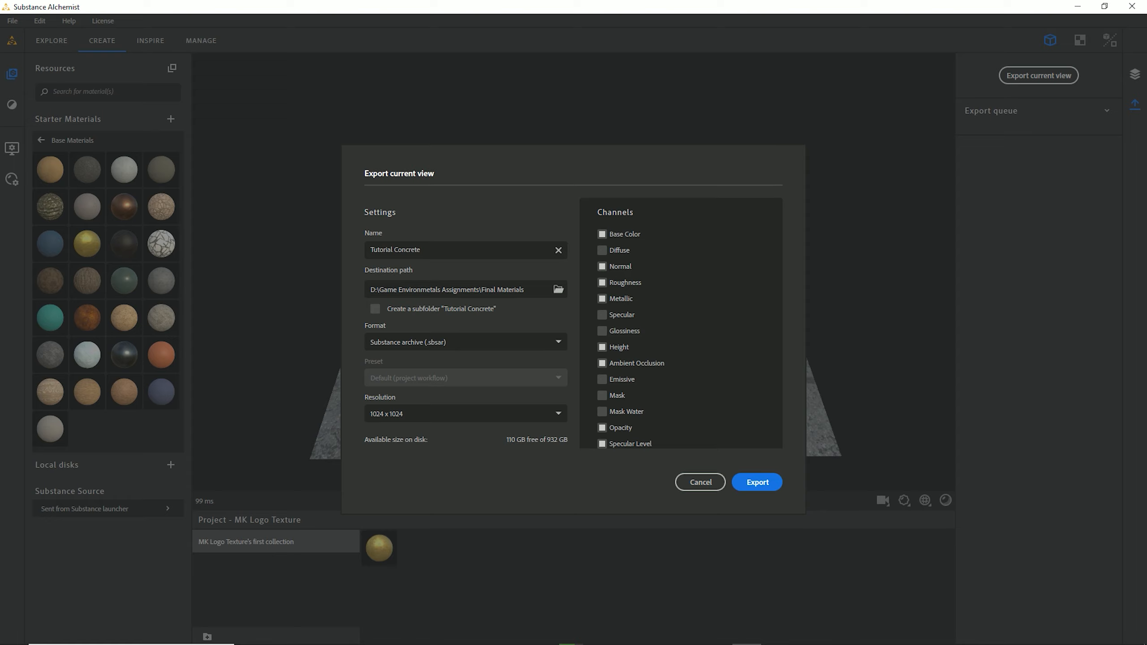
click(465, 414)
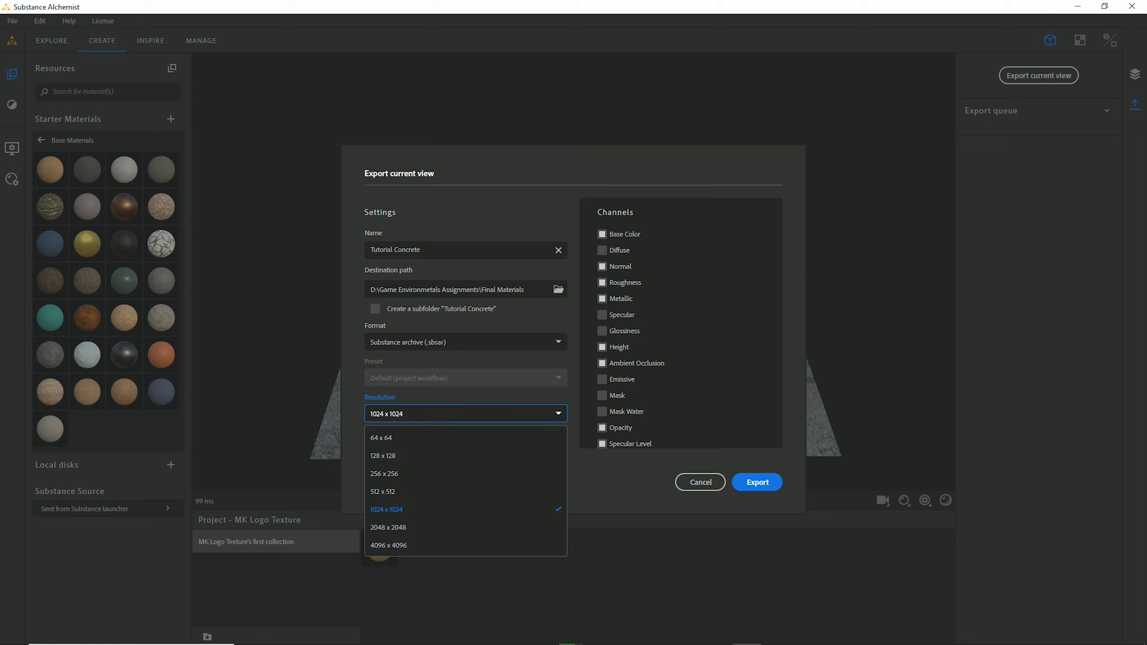